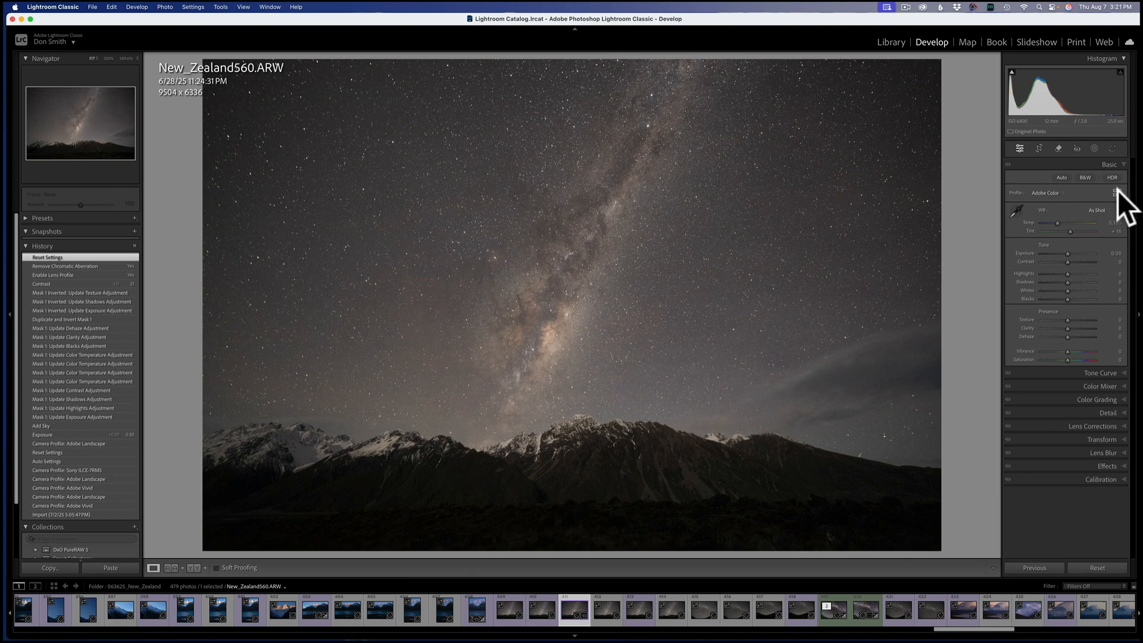
Browse the favorite profiles and apply the Sony ILCE-7RM5 camera profile to the Milky Way photo.
{"action": "left_click", "coordinate": [1115, 191]}
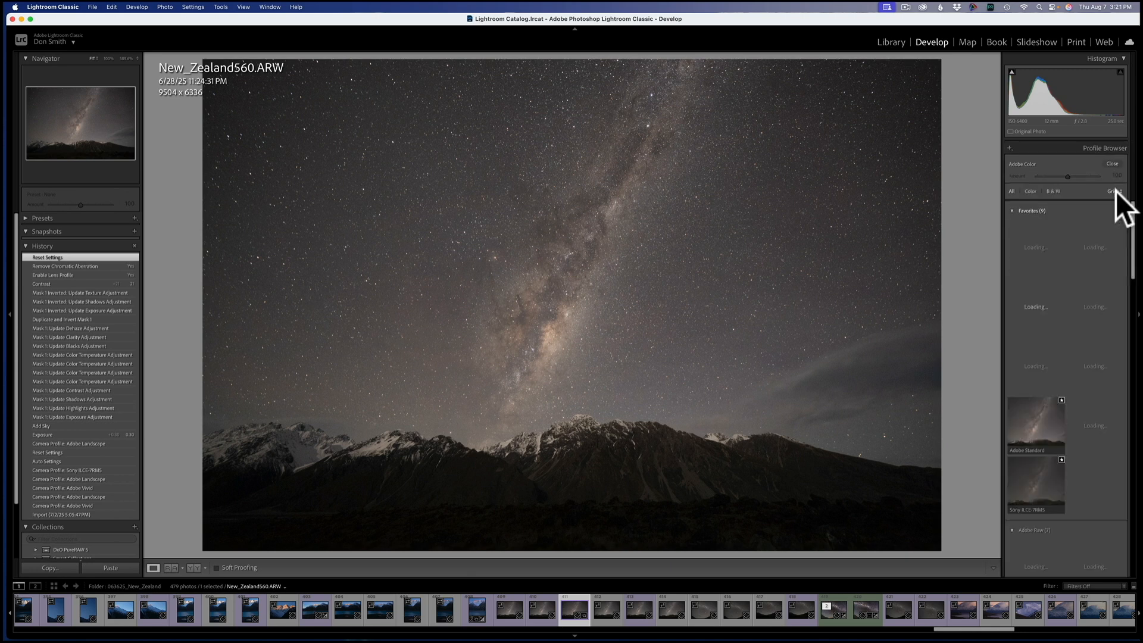
{"action": "scroll", "coordinate": [1030, 356], "scroll_direction": "down", "scroll_amount": 2}
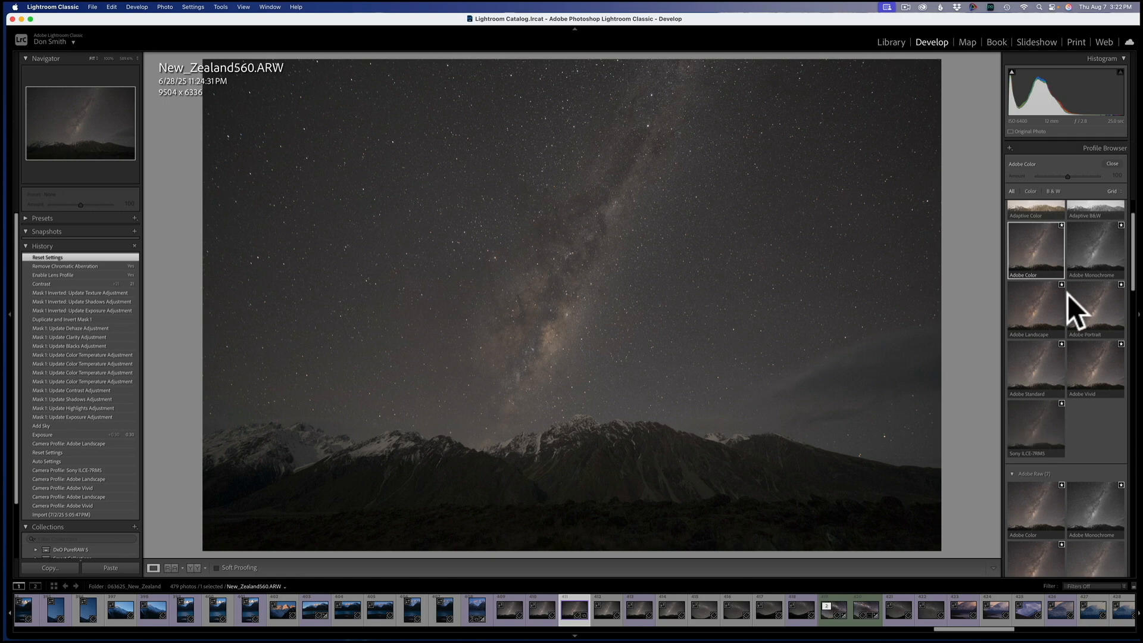
{"action": "scroll", "coordinate": [1066, 300], "scroll_direction": "up", "scroll_amount": 1}
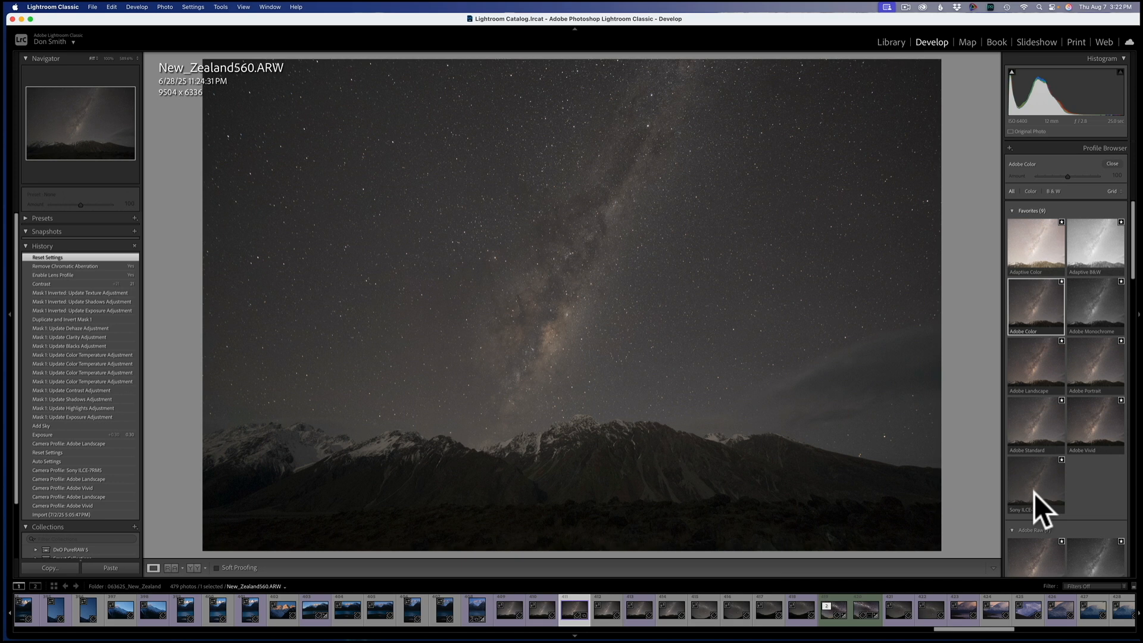
{"action": "scroll", "coordinate": [1034, 495], "scroll_direction": "down", "scroll_amount": 1}
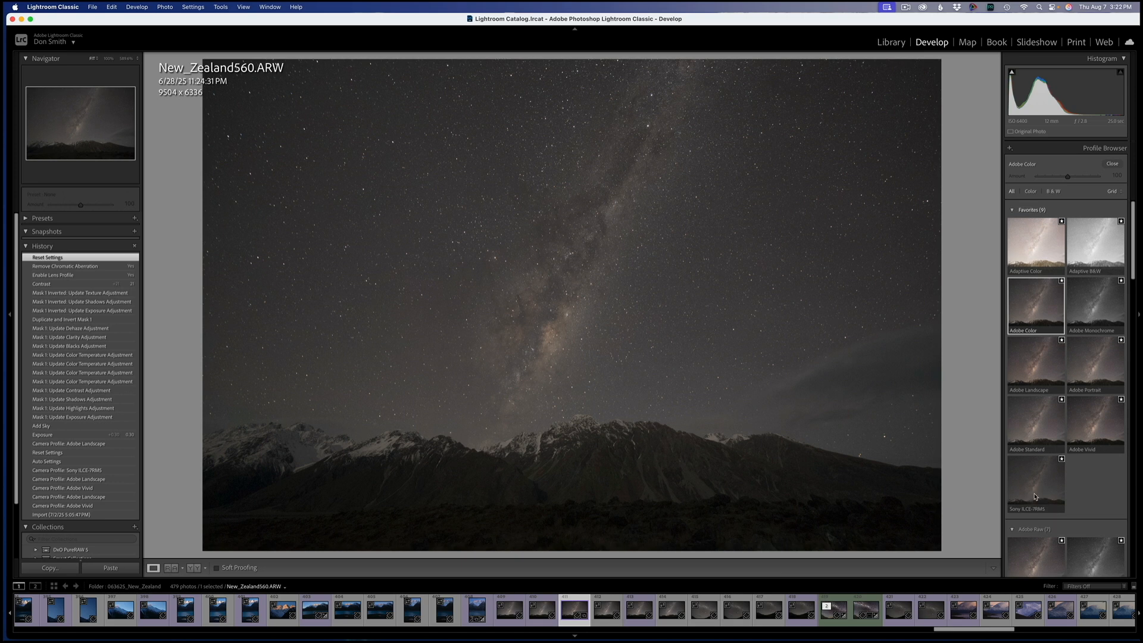
{"action": "left_click", "coordinate": [1034, 494]}
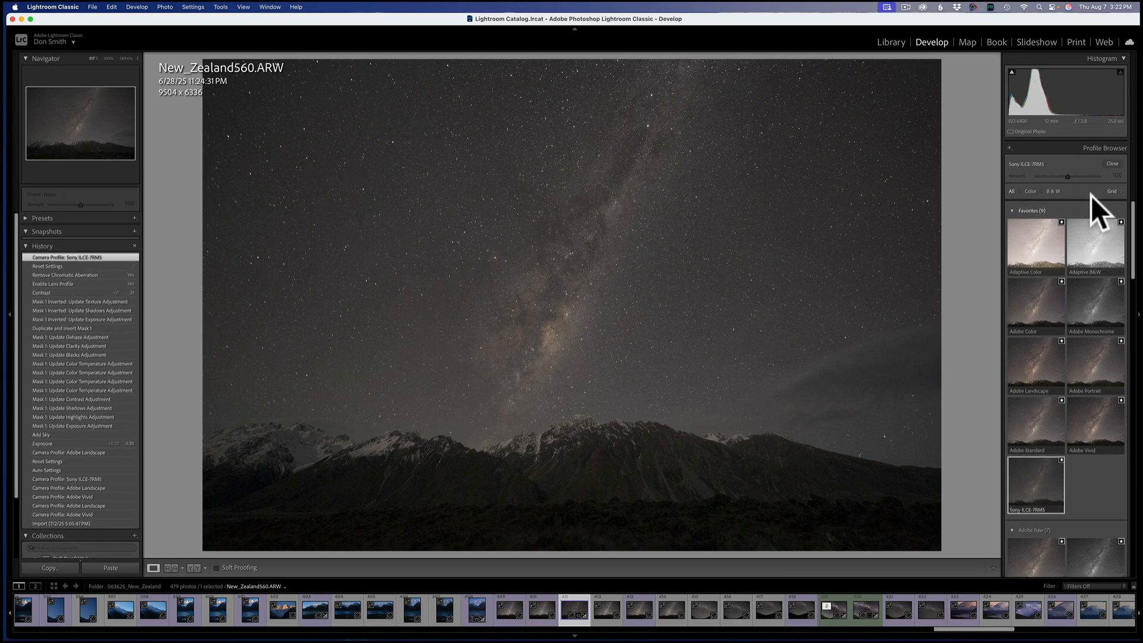
{"action": "left_click", "coordinate": [1035, 510]}
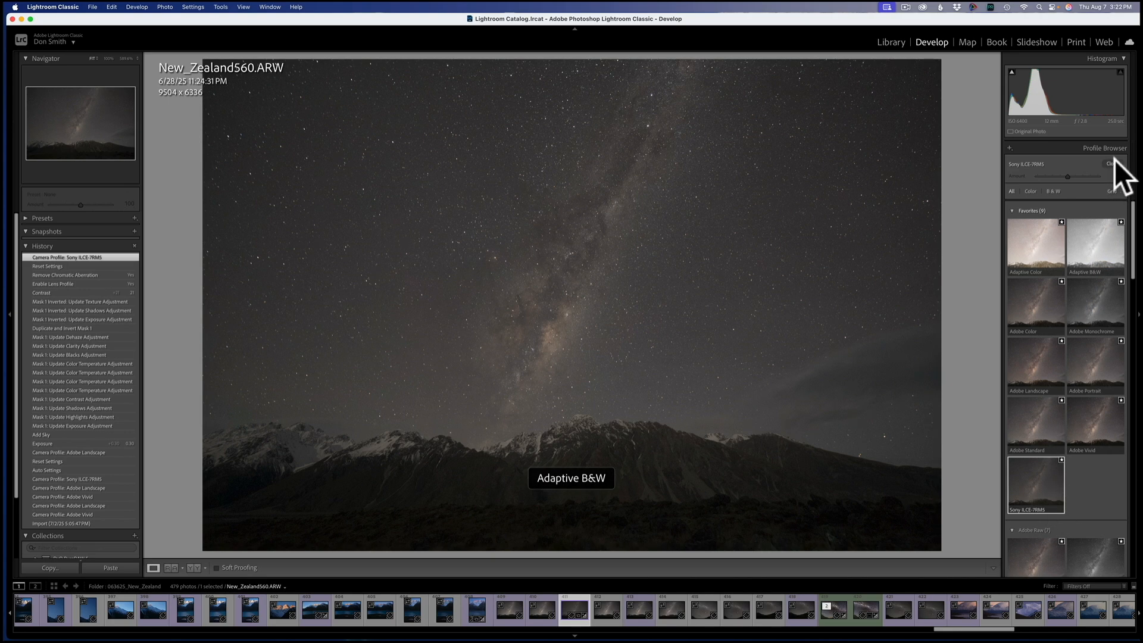
{"action": "left_click", "coordinate": [1111, 163]}
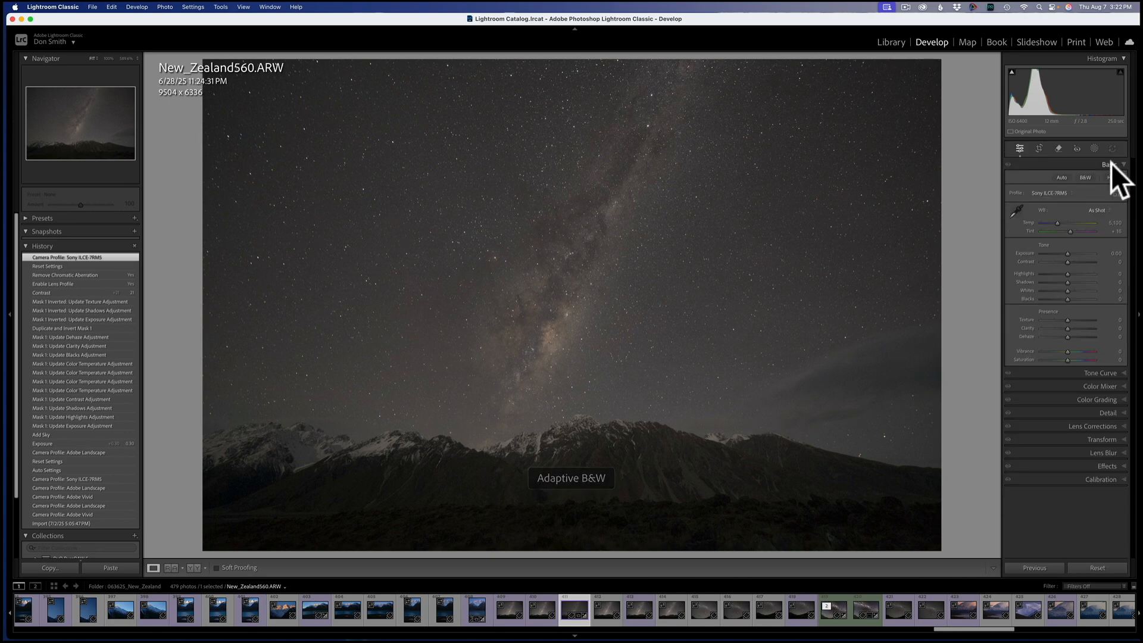
Apply automatic tone settings, then adjust the exposure to +1.15 and the whites to +43.
{"action": "left_click", "coordinate": [1061, 177]}
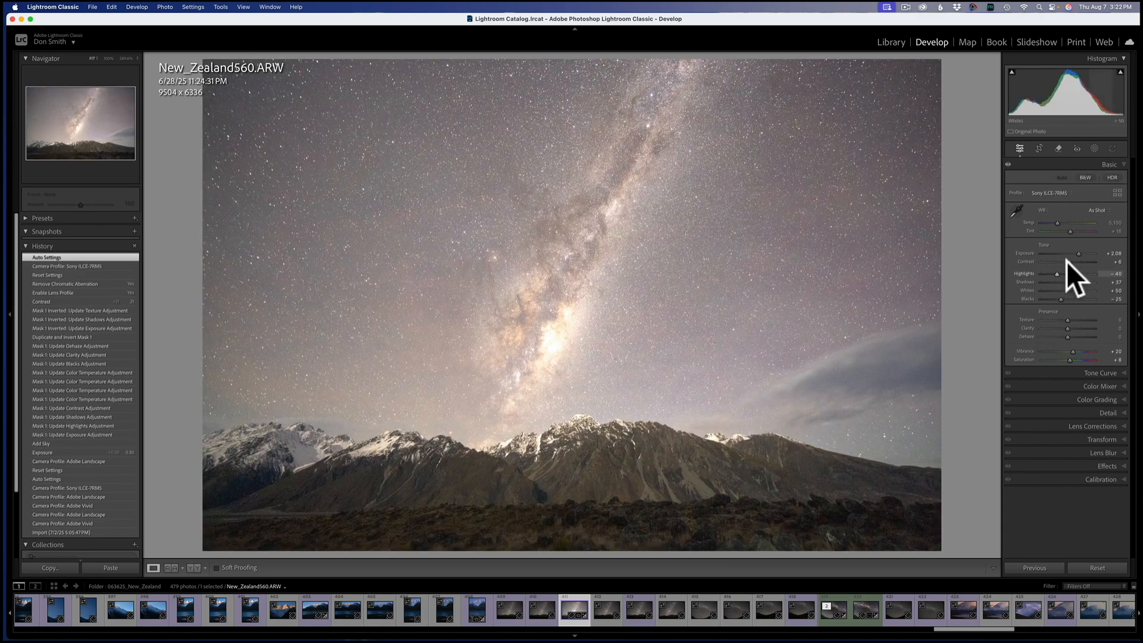
{"action": "left_click_drag", "start_coordinate": [1081, 252], "coordinate": [1074, 252]}
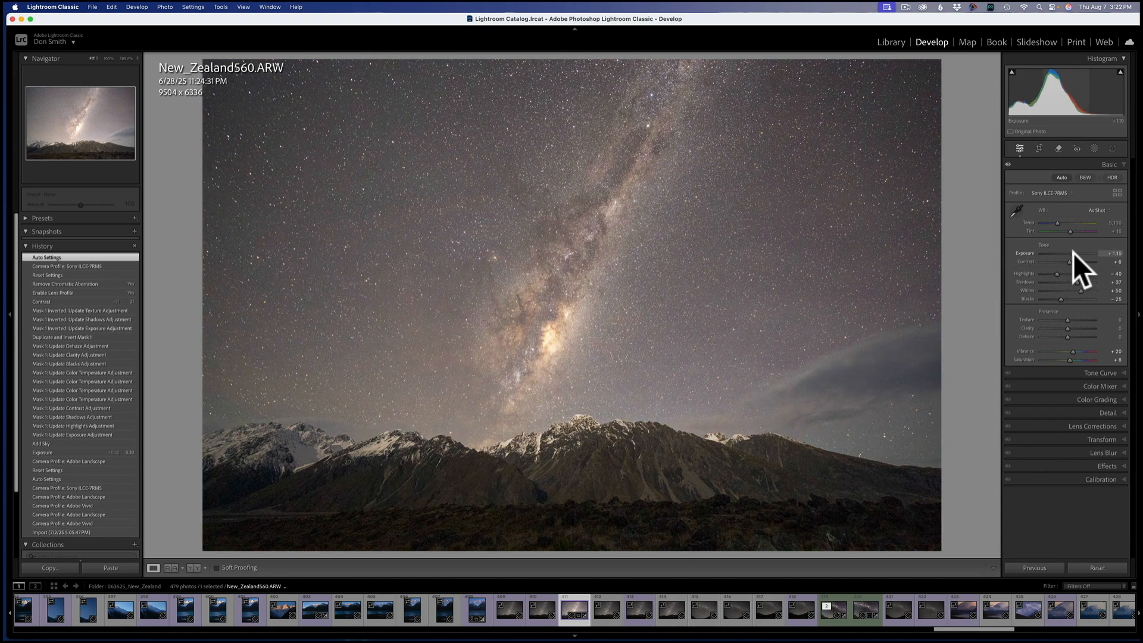
{"action": "left_click_drag", "start_coordinate": [1074, 252], "coordinate": [1077, 289]}
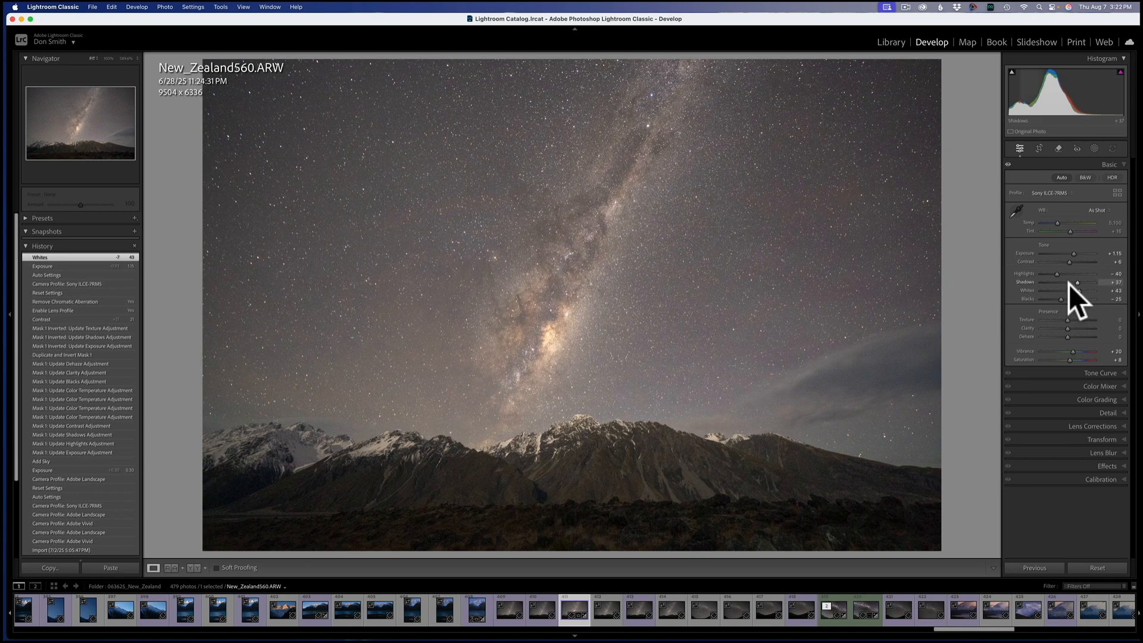
Review the favorite profiles against the current edit, then reset all of the photo's develop settings.
{"action": "left_click", "coordinate": [1116, 190]}
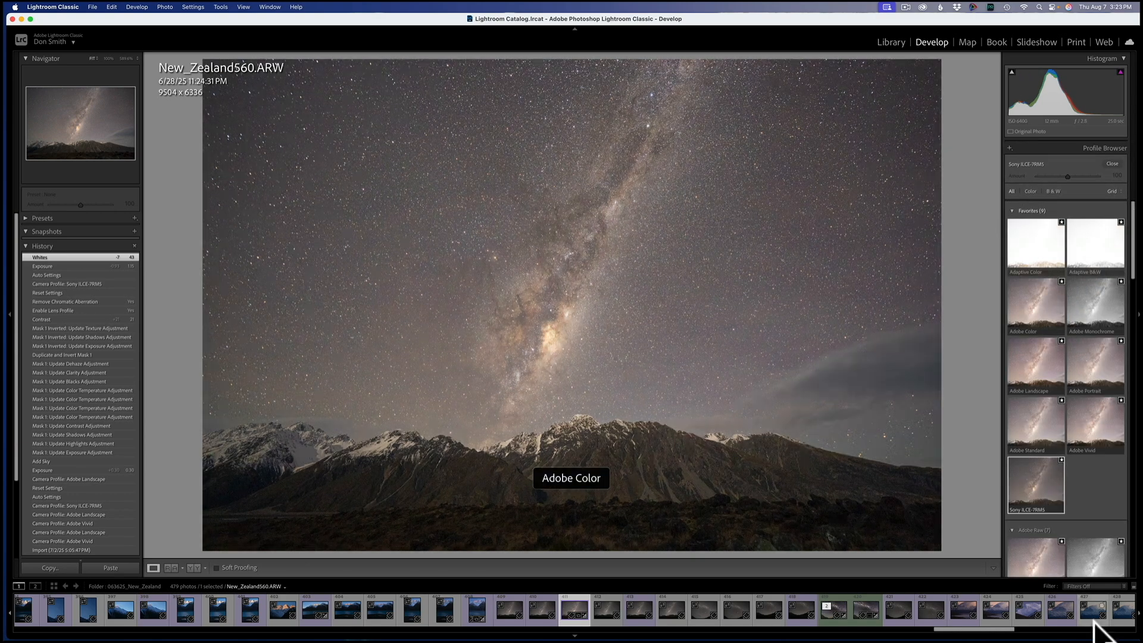
{"action": "left_click", "coordinate": [1113, 164]}
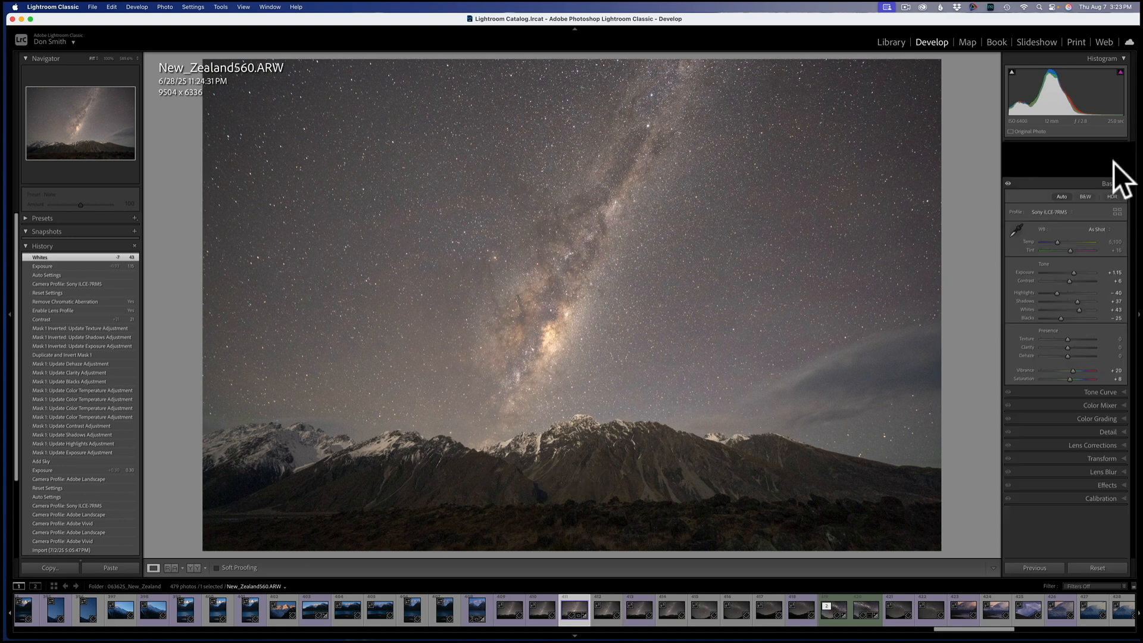
{"action": "left_click", "coordinate": [1101, 568]}
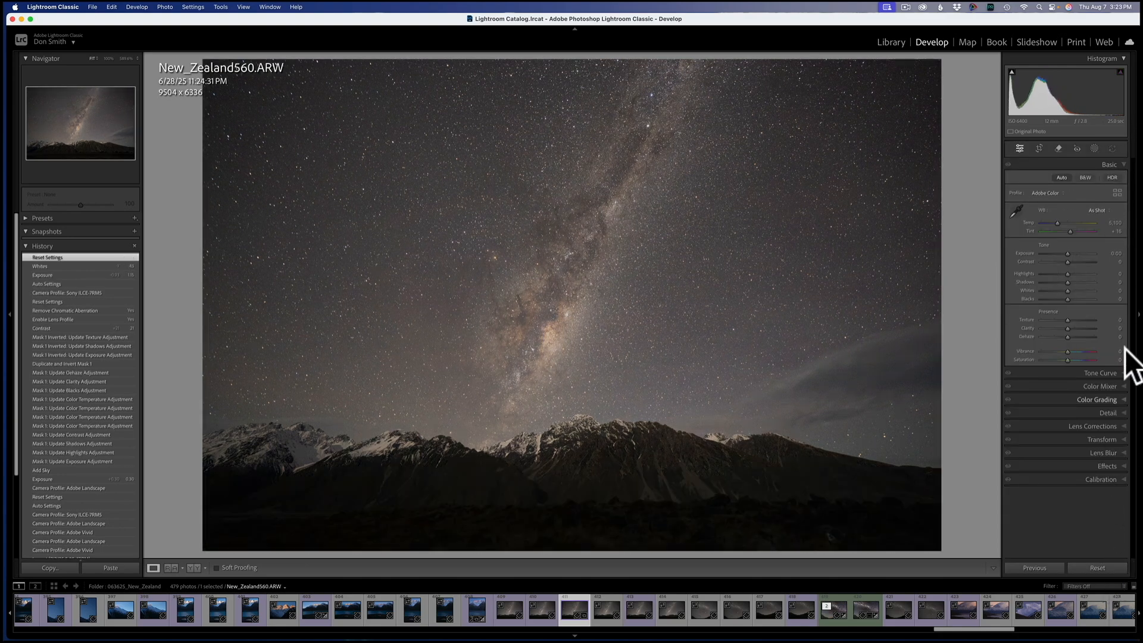
Compare the Adobe Vivid and Adobe Landscape profiles and apply Adobe Landscape to the photo.
{"action": "left_click", "coordinate": [1115, 192]}
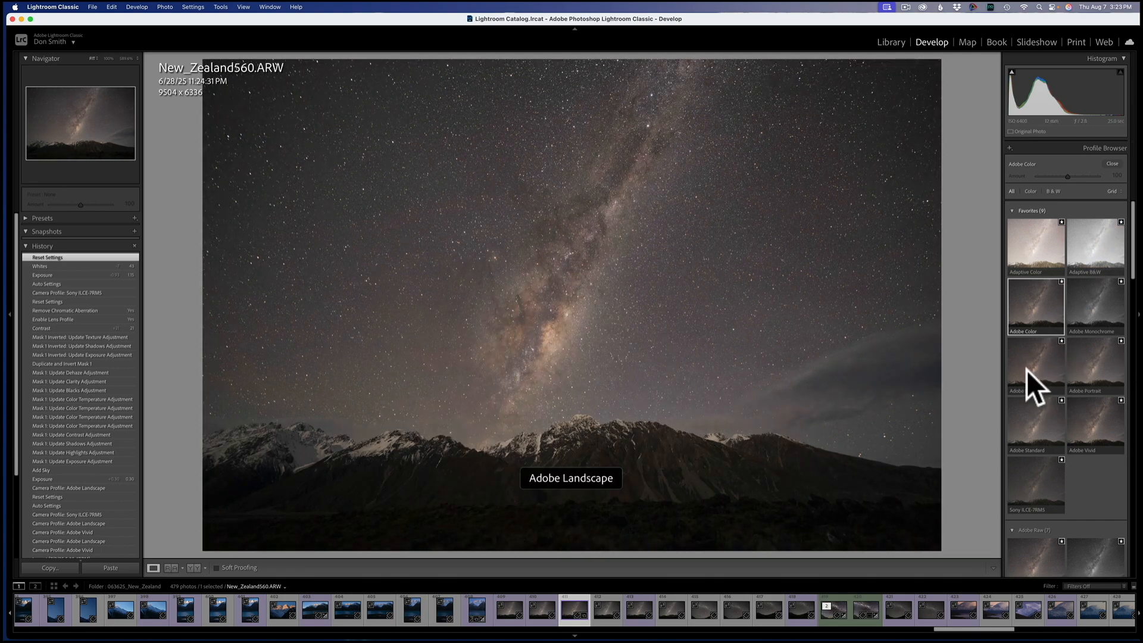
{"action": "left_click", "coordinate": [1094, 431]}
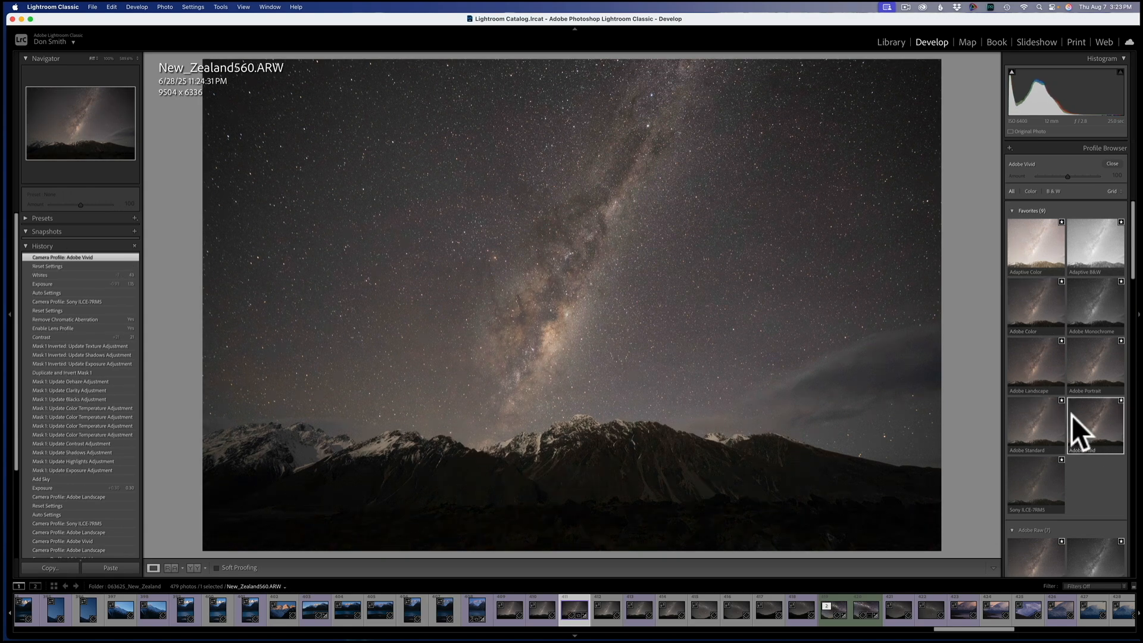
{"action": "left_click", "coordinate": [1030, 370]}
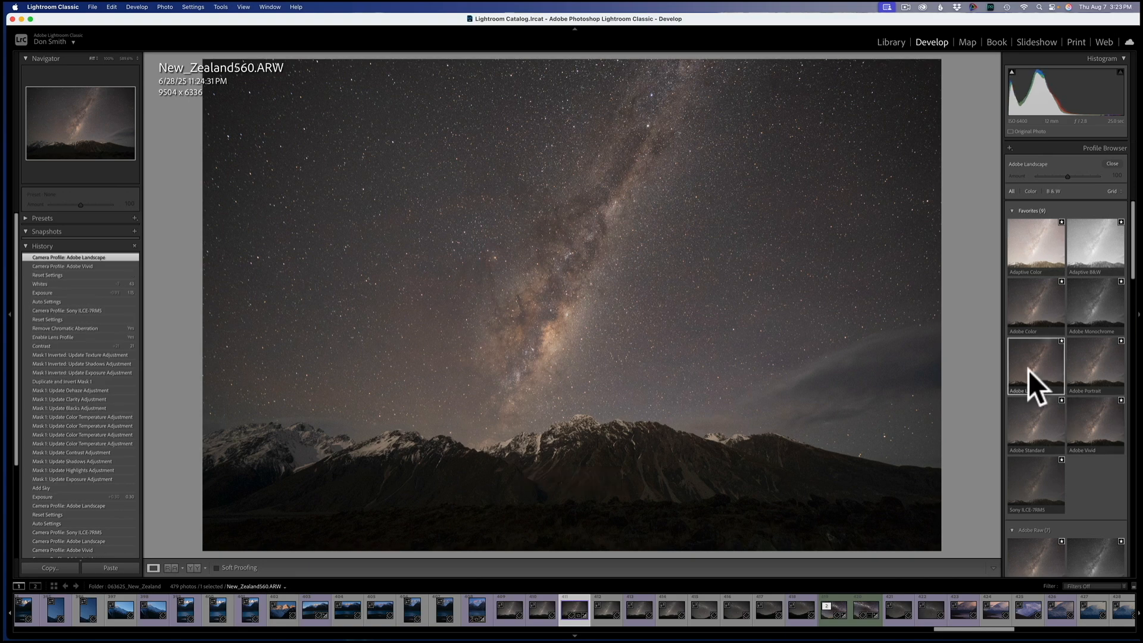
{"action": "left_click", "coordinate": [1113, 164]}
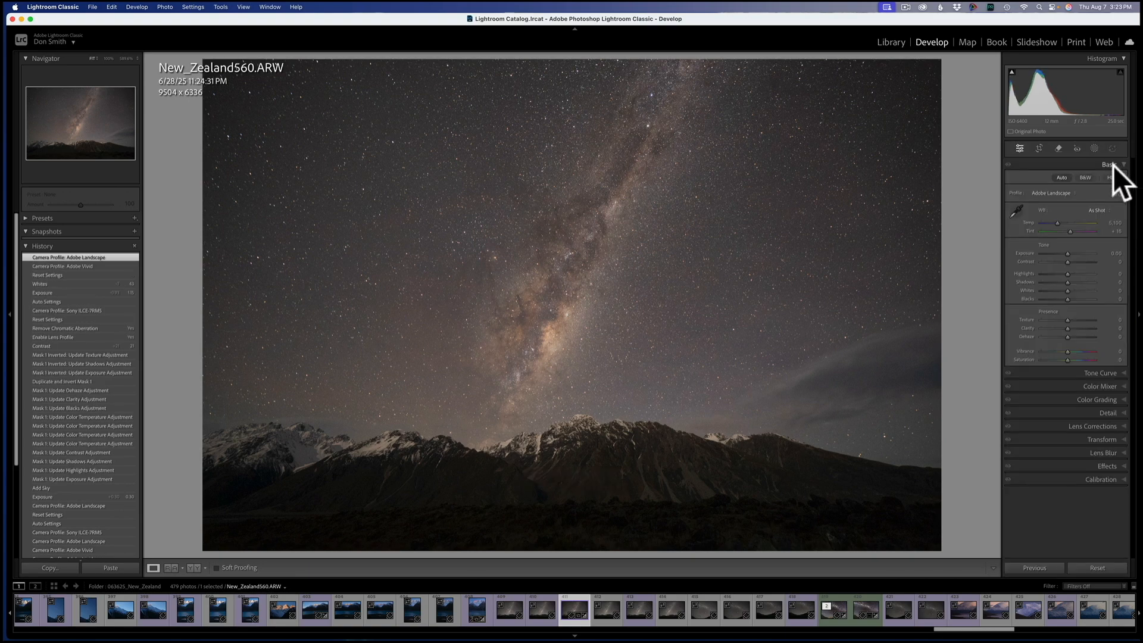
Try the automatic tone settings with this profile and undo them.
{"action": "left_click", "coordinate": [1060, 178]}
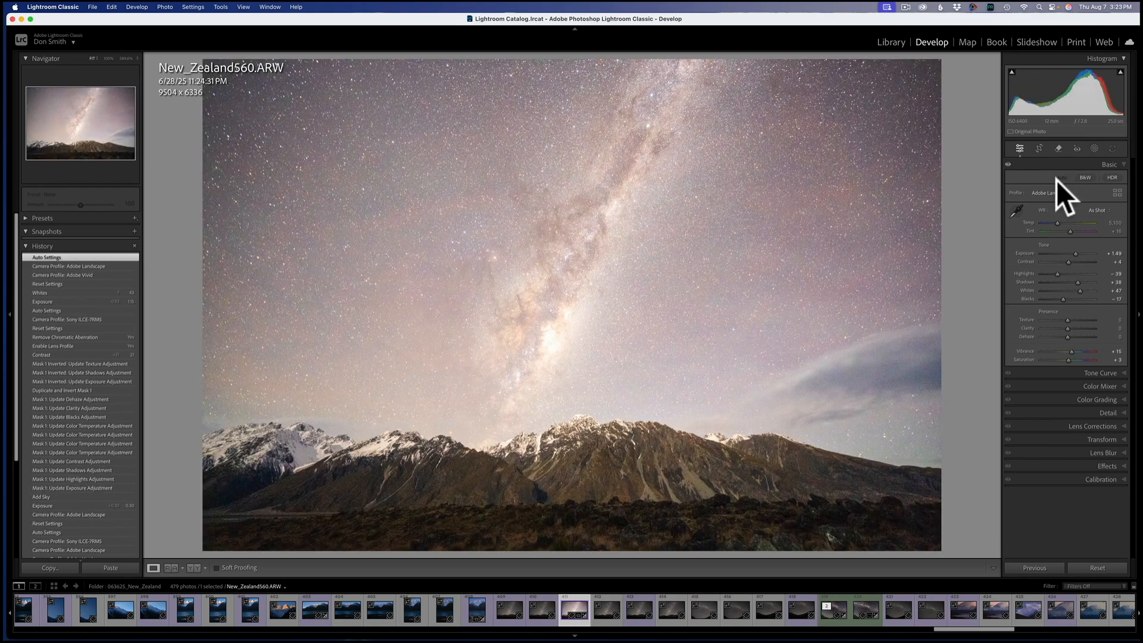
{"action": "key", "text": "super+z"}
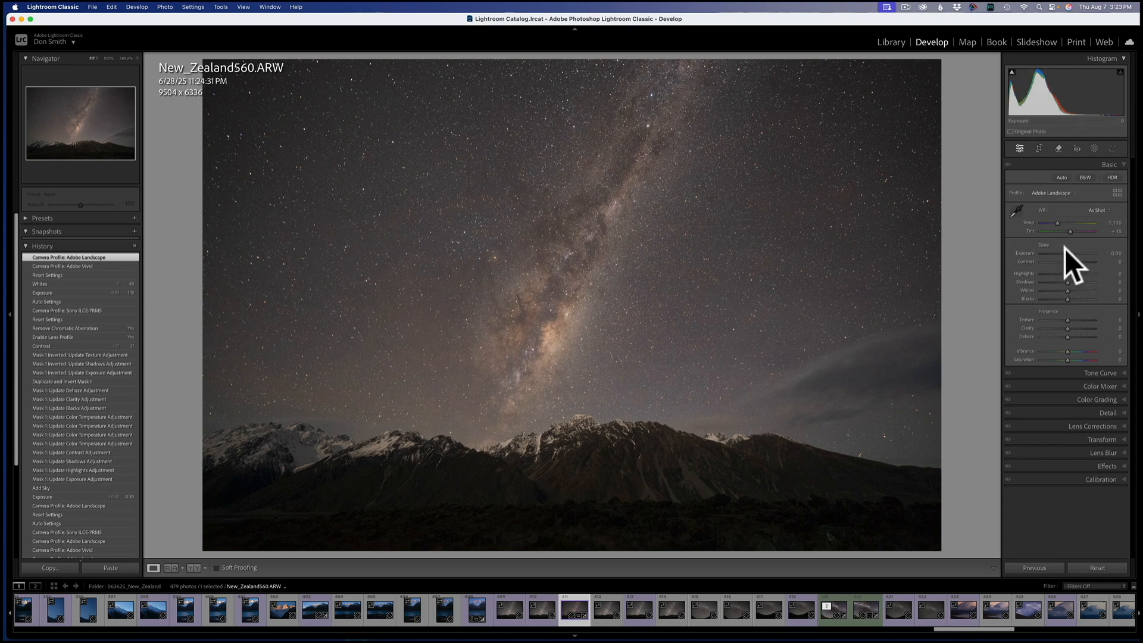
Set the exposure to +0.40, the whites to +45 and the blacks to +23, using the clipping preview for the whites and blacks.
{"action": "left_click_drag", "start_coordinate": [1070, 252], "coordinate": [1070, 253]}
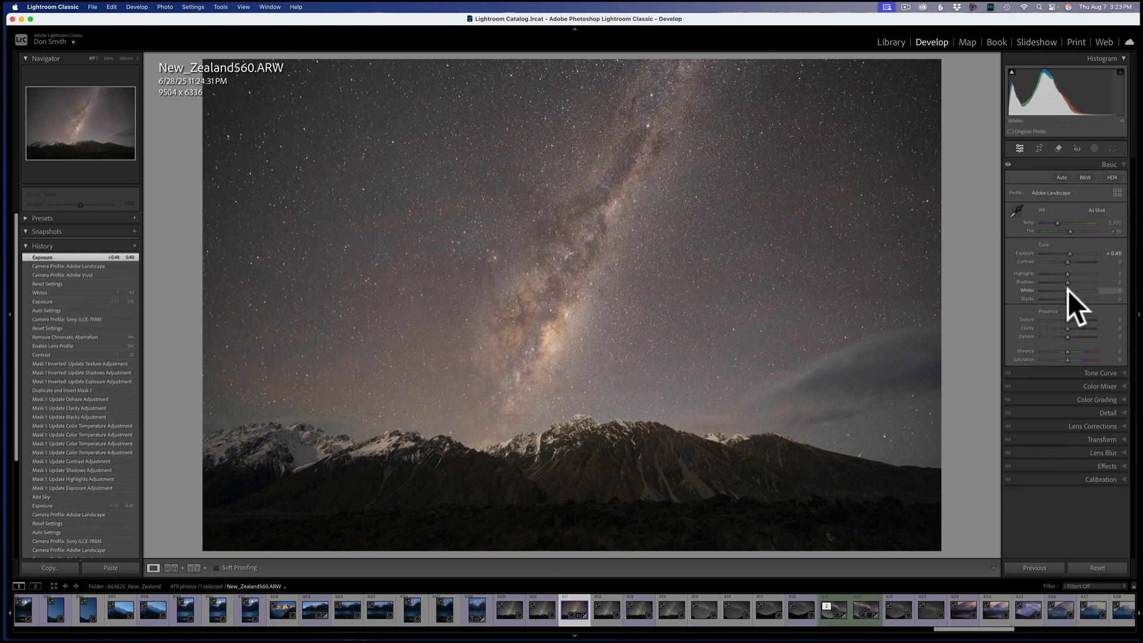
{"action": "key", "text": "alt"}
{"action": "left_click_drag", "start_coordinate": [1069, 292], "coordinate": [1080, 293]}
{"action": "left_click_drag", "start_coordinate": [1080, 293], "coordinate": [1078, 293]}
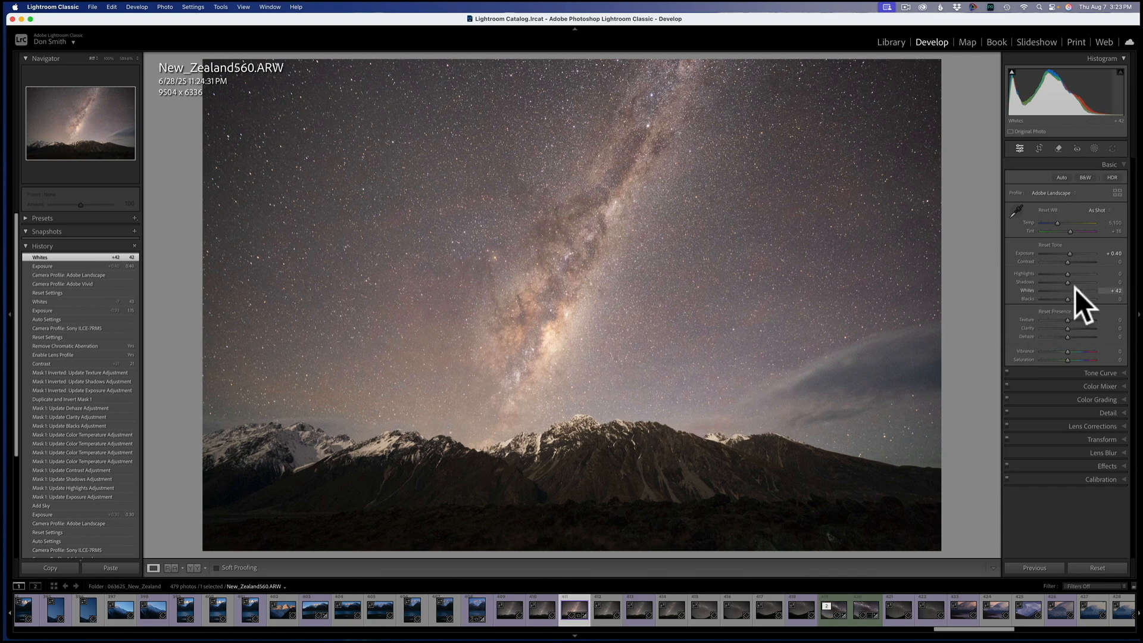
{"action": "mouse_move", "coordinate": [1078, 291]}
{"action": "left_mouse_down"}
{"action": "mouse_move", "coordinate": [1067, 299]}
{"action": "mouse_move", "coordinate": [1077, 301]}
{"action": "left_mouse_up"}
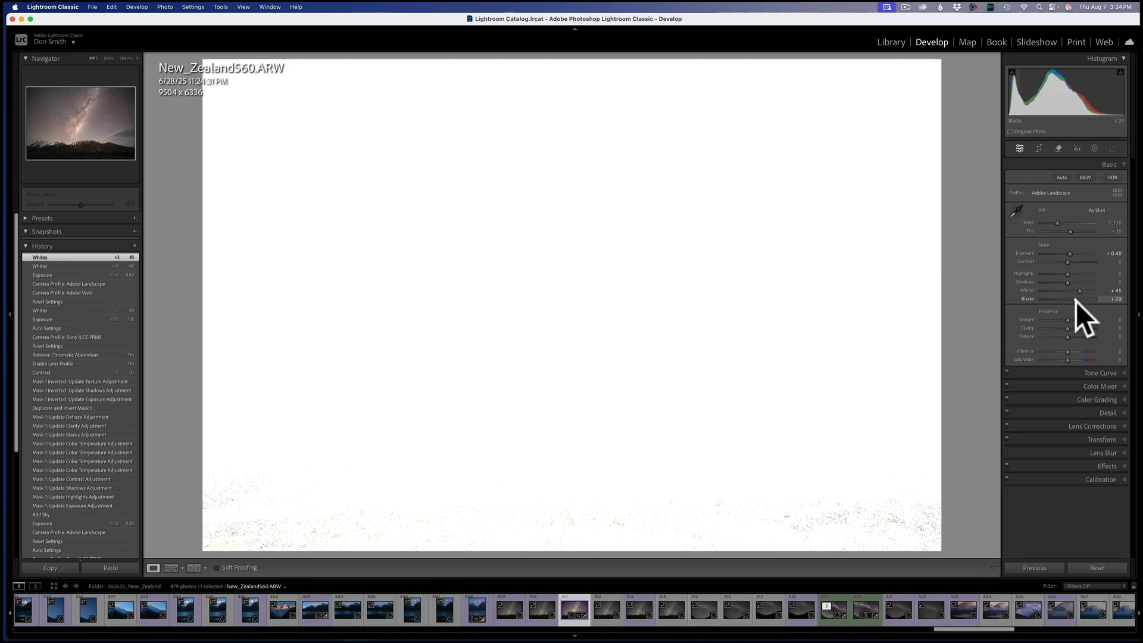
{"action": "left_click_drag", "start_coordinate": [1075, 302], "coordinate": [1074, 302]}
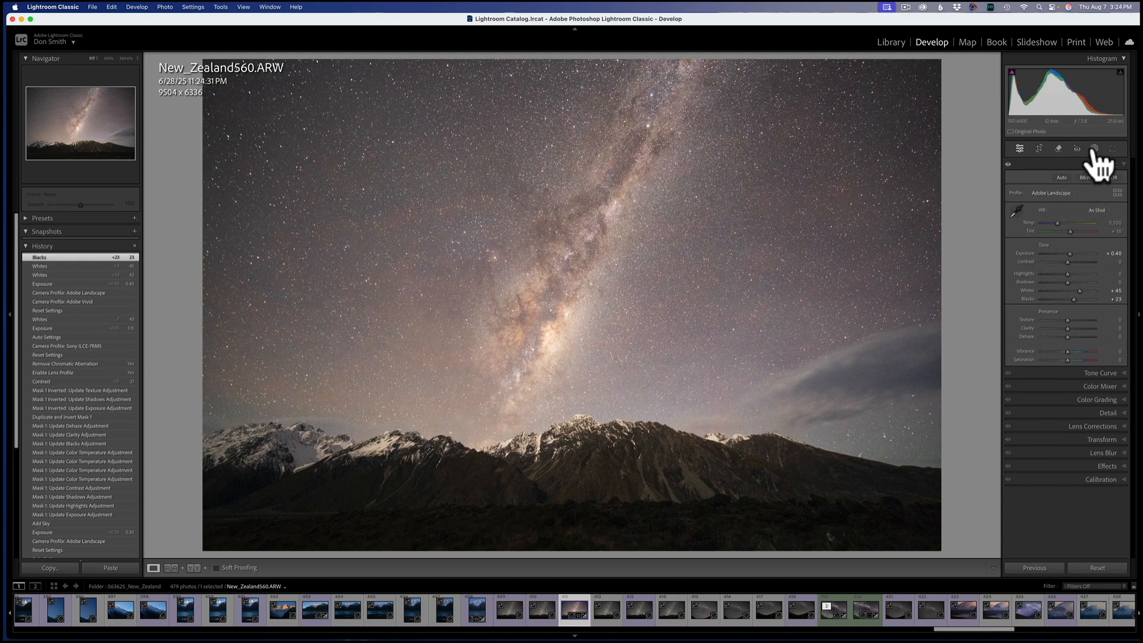
Enable lens profile corrections and the removal of chromatic aberration.
{"action": "left_click", "coordinate": [1054, 427]}
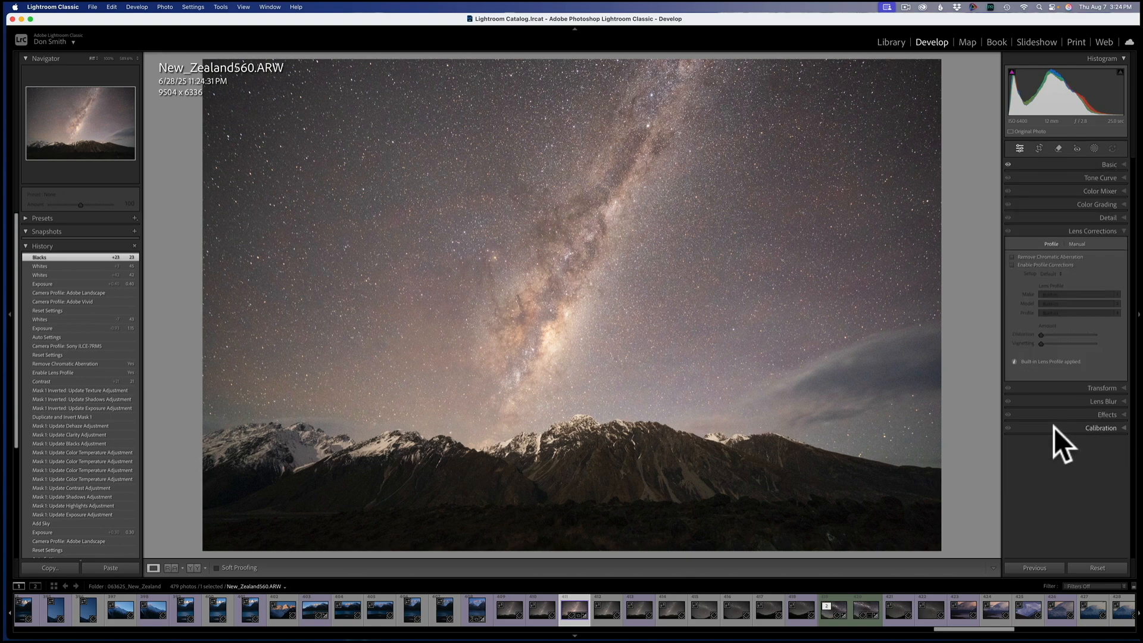
{"action": "left_click", "coordinate": [1013, 265]}
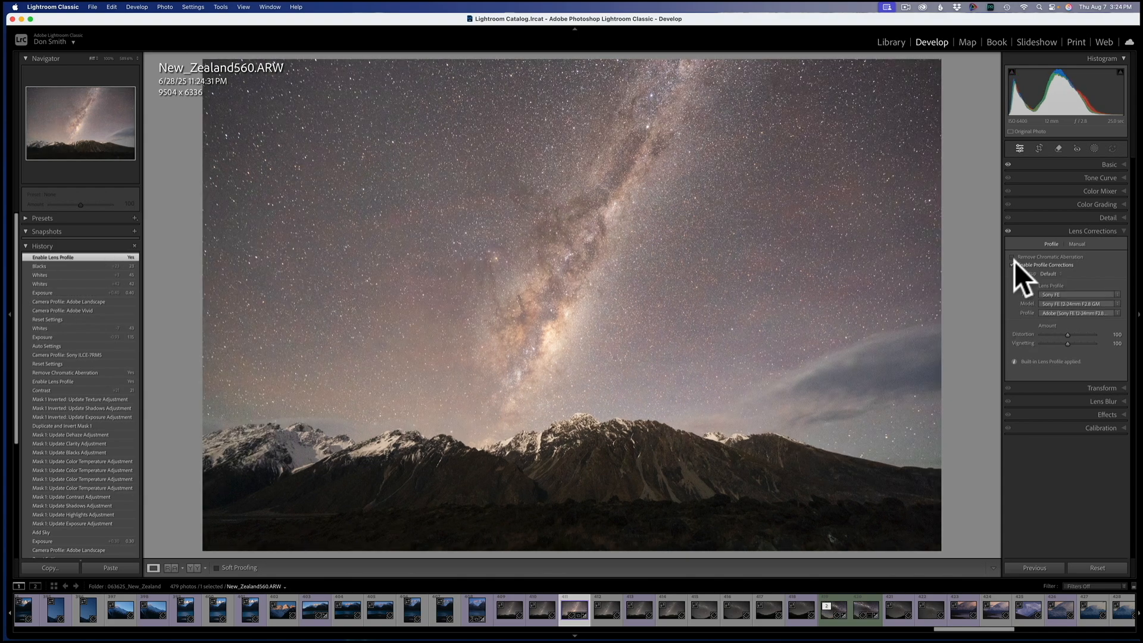
{"action": "left_click", "coordinate": [1012, 256]}
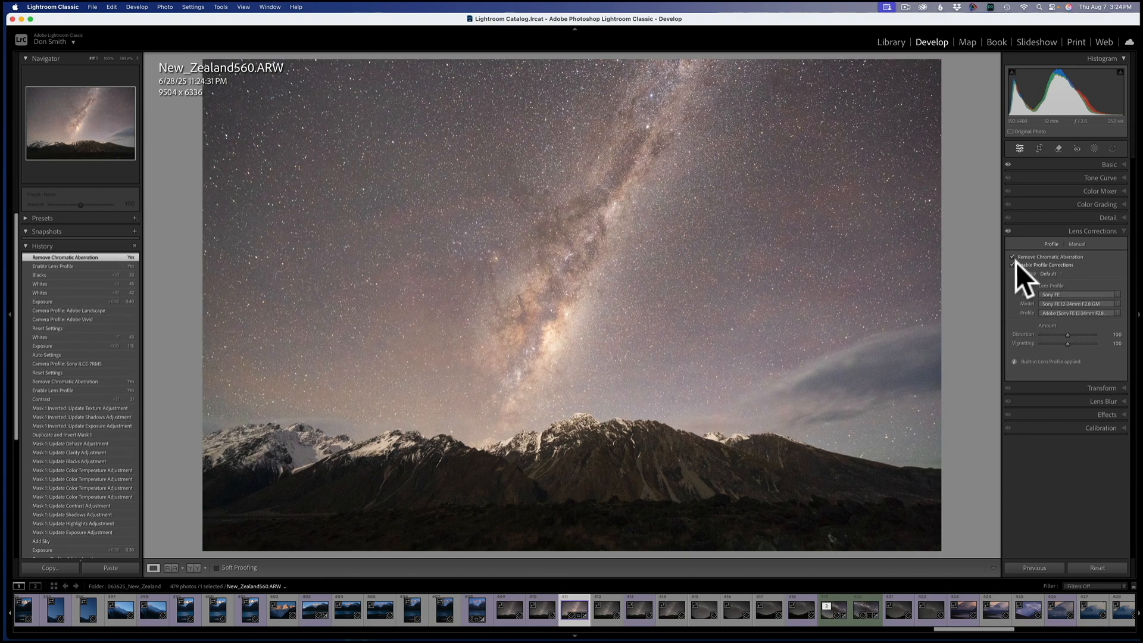
Set the sharpening amount to 0 and lower the photo's overall highlights to −89.
{"action": "left_click", "coordinate": [1043, 220]}
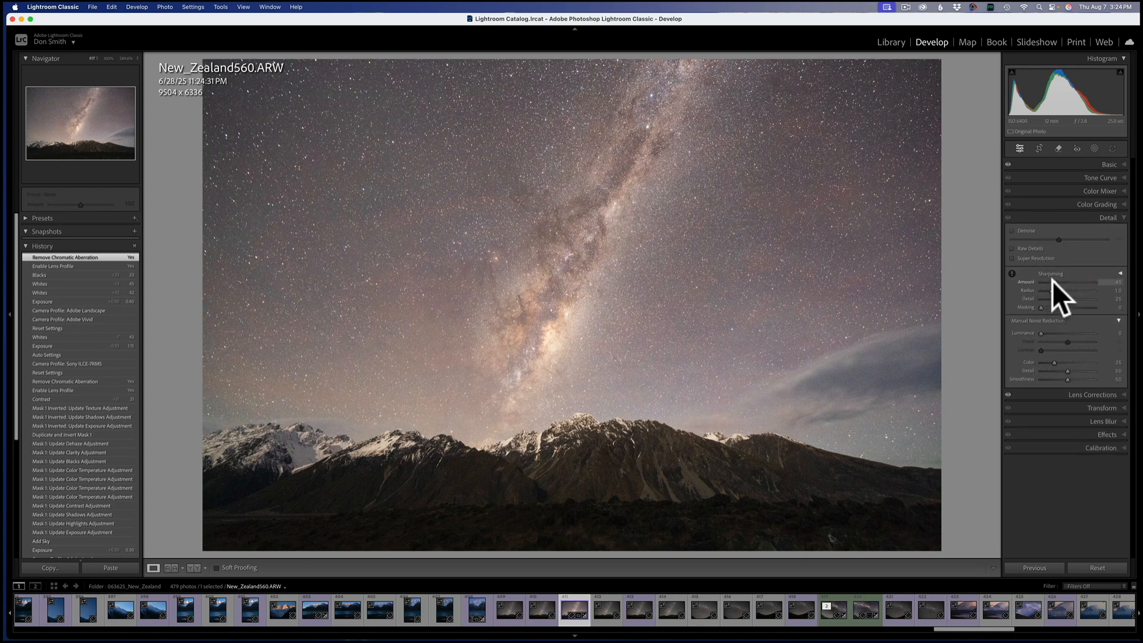
{"action": "left_click", "coordinate": [1035, 282]}
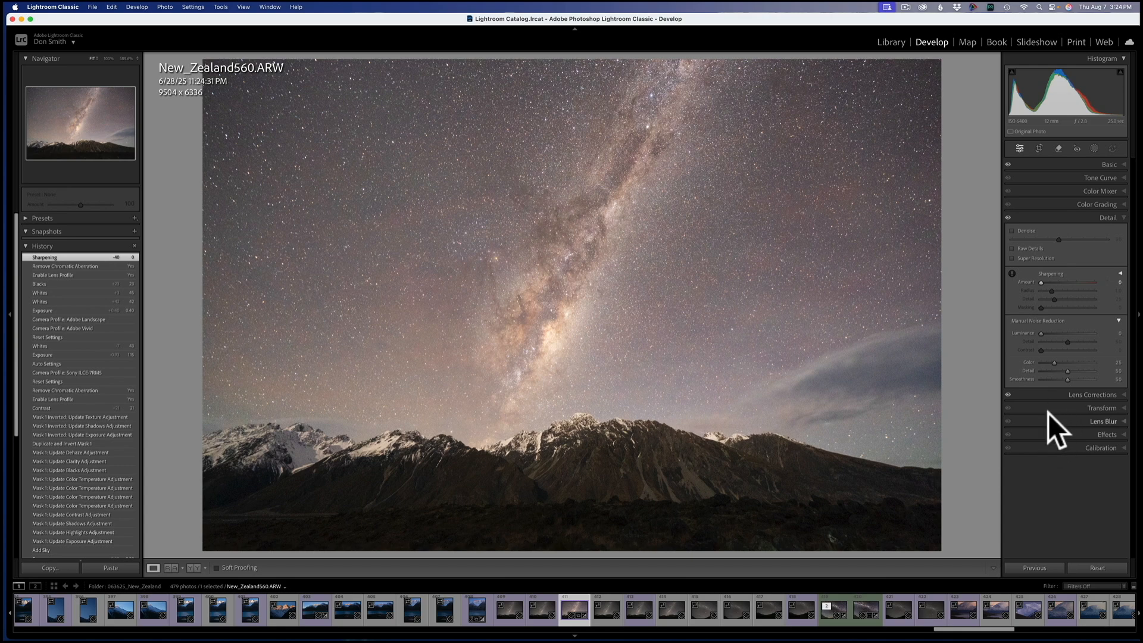
{"action": "left_click", "coordinate": [1046, 166]}
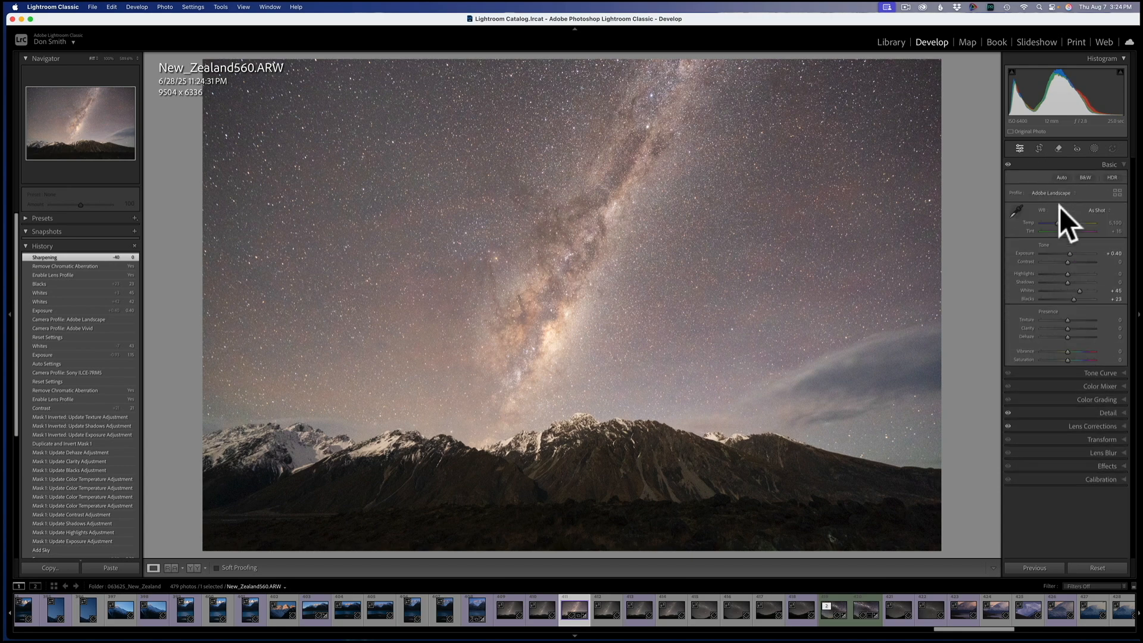
{"action": "left_click_drag", "start_coordinate": [1067, 273], "coordinate": [1041, 273]}
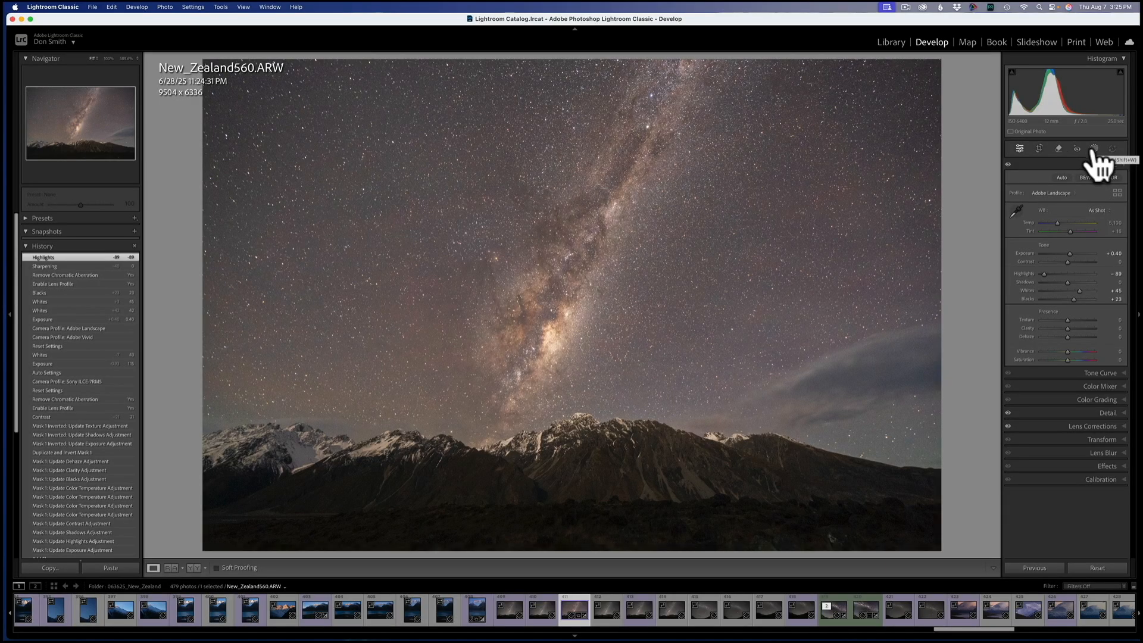
Add a mask selecting the sky and set its exposure to −0.40 and its highlights to −11.
{"action": "left_click", "coordinate": [1094, 149]}
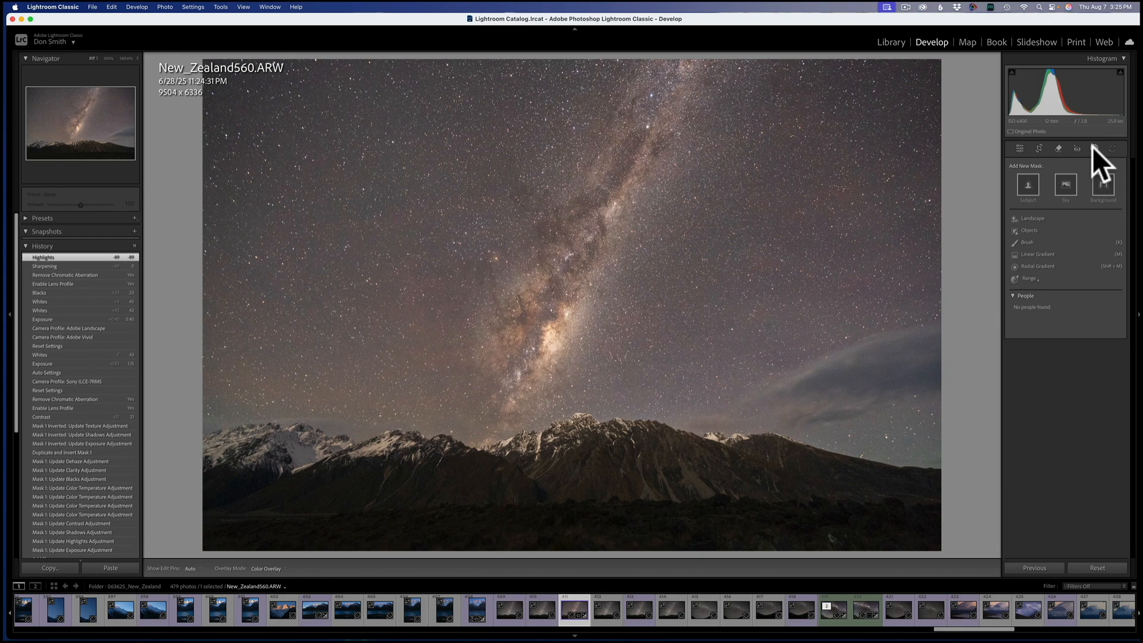
{"action": "left_click", "coordinate": [1066, 184]}
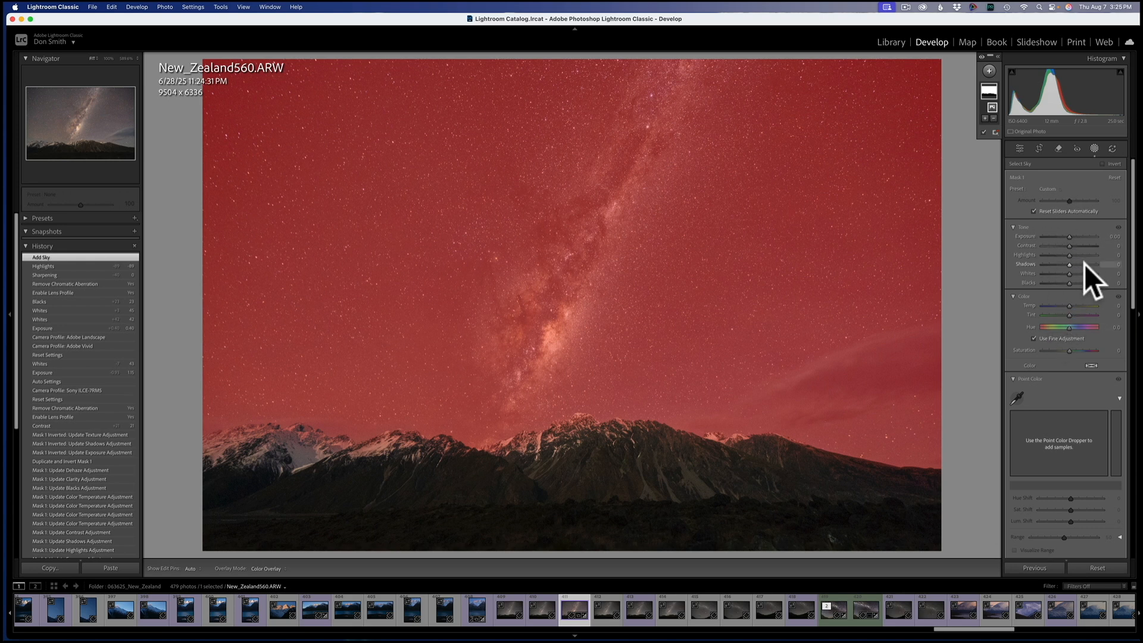
{"action": "left_click_drag", "start_coordinate": [1070, 236], "coordinate": [1066, 237]}
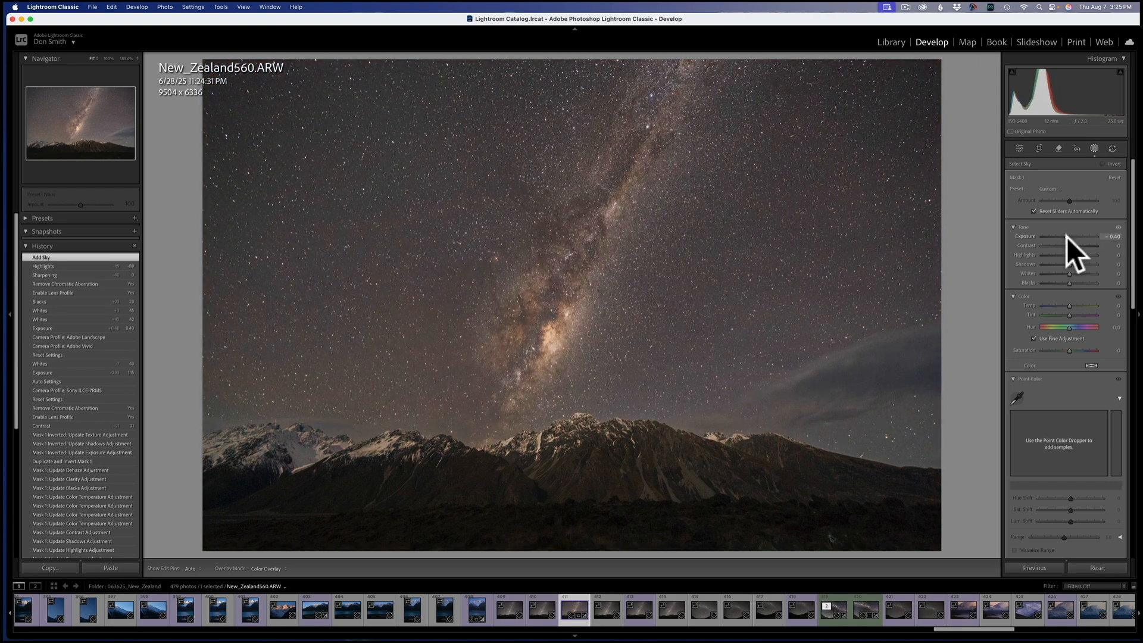
{"action": "left_click_drag", "start_coordinate": [1066, 237], "coordinate": [1067, 256]}
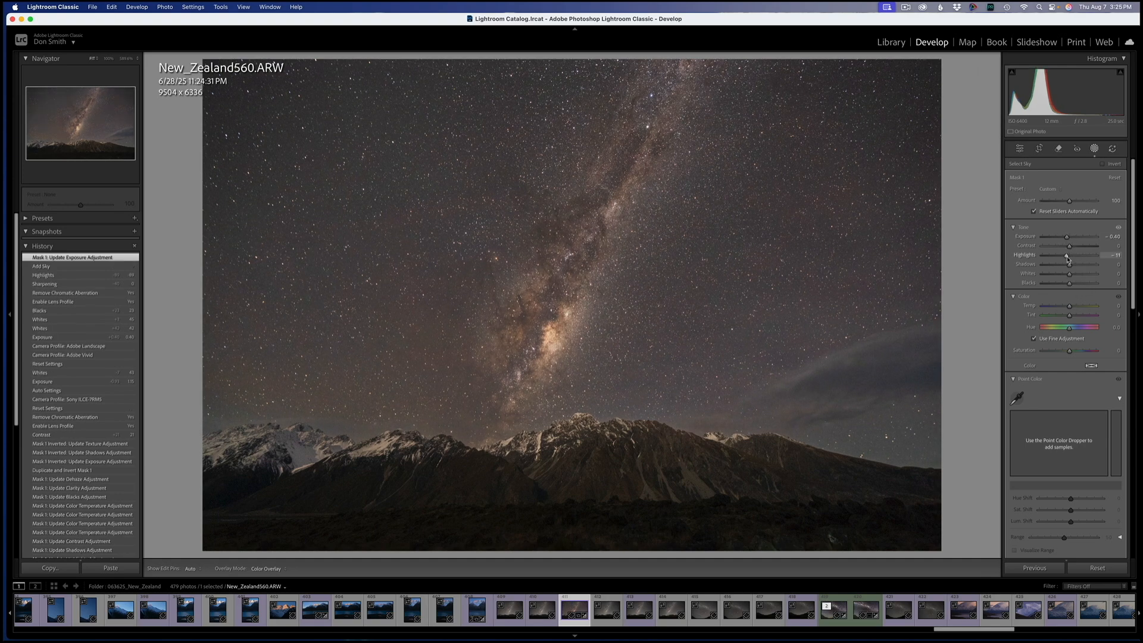
{"action": "left_click_drag", "start_coordinate": [1067, 257], "coordinate": [1067, 258]}
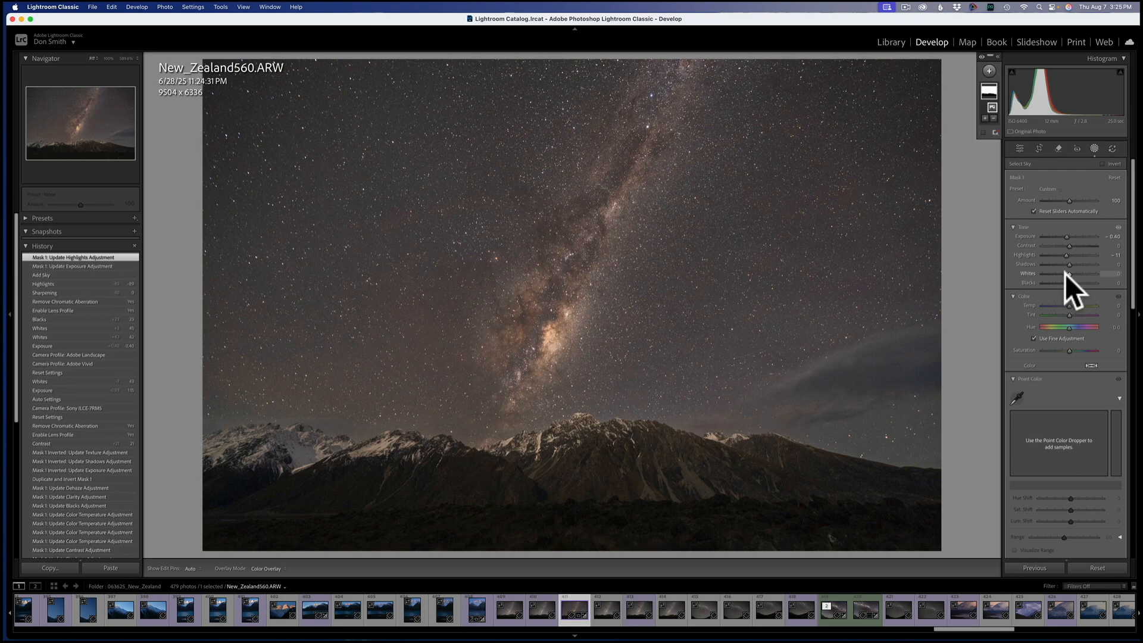
Try adjusting the sky mask's whites with the clipping preview and bring them back to 0.
{"action": "key", "text": "alt"}
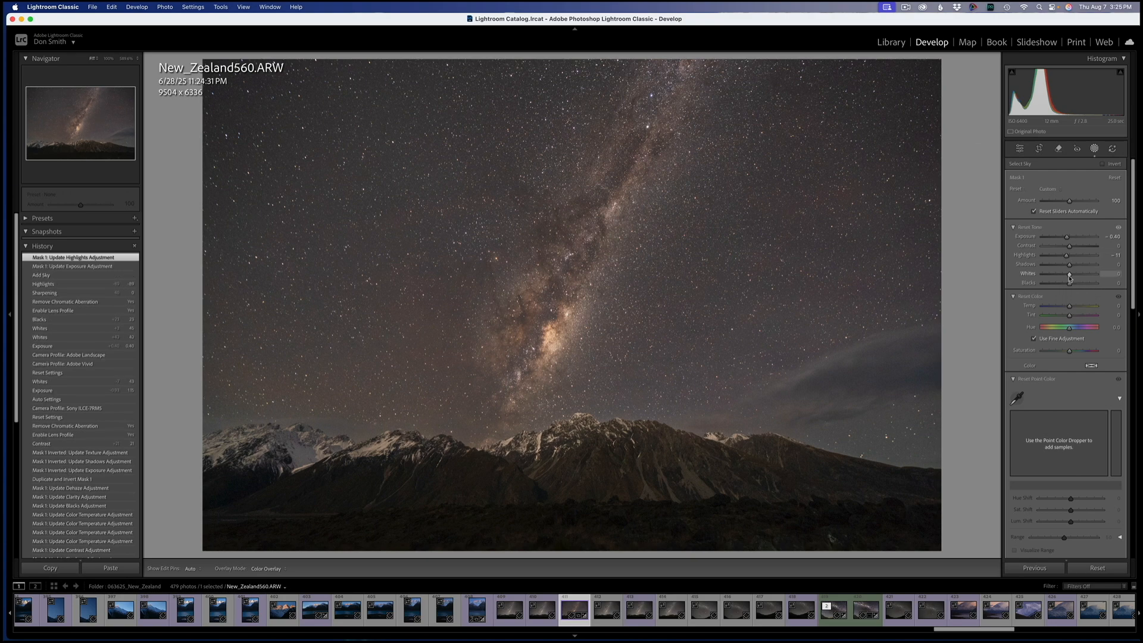
{"action": "left_click_drag", "start_coordinate": [1070, 278], "coordinate": [1069, 275]}
{"action": "left_click_drag", "start_coordinate": [1069, 275], "coordinate": [1068, 275]}
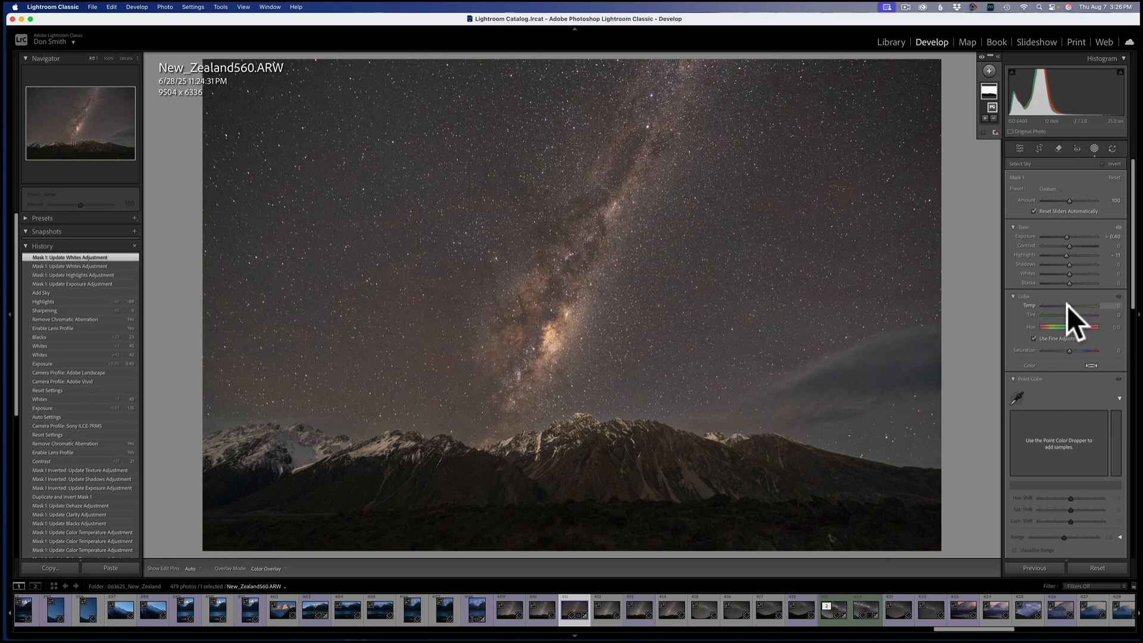
Try warmer and cooler temperatures and tint shifts in both directions on the sky mask, resetting both to 0.
{"action": "left_click_drag", "start_coordinate": [1068, 305], "coordinate": [1075, 306]}
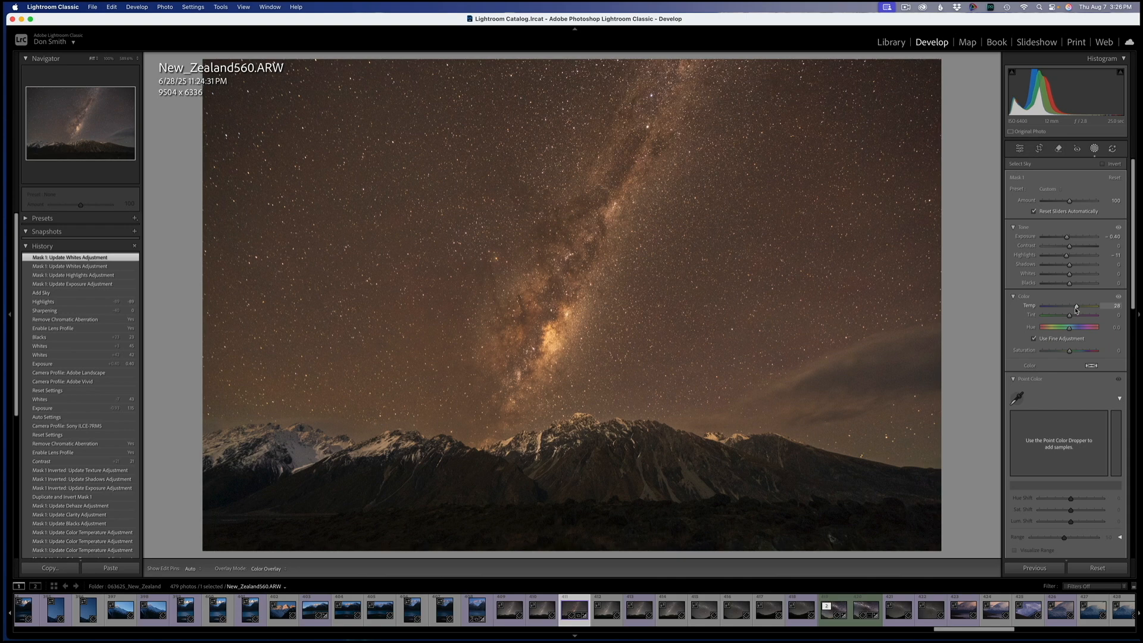
{"action": "left_click_drag", "start_coordinate": [1074, 305], "coordinate": [1061, 306]}
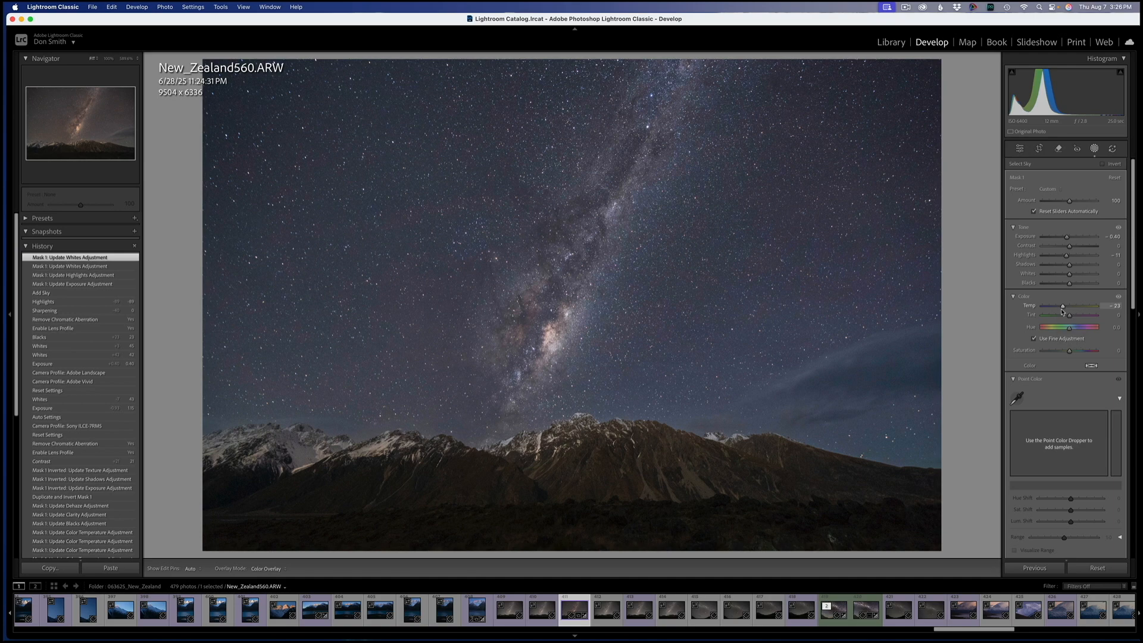
{"action": "double_click", "coordinate": [1063, 306]}
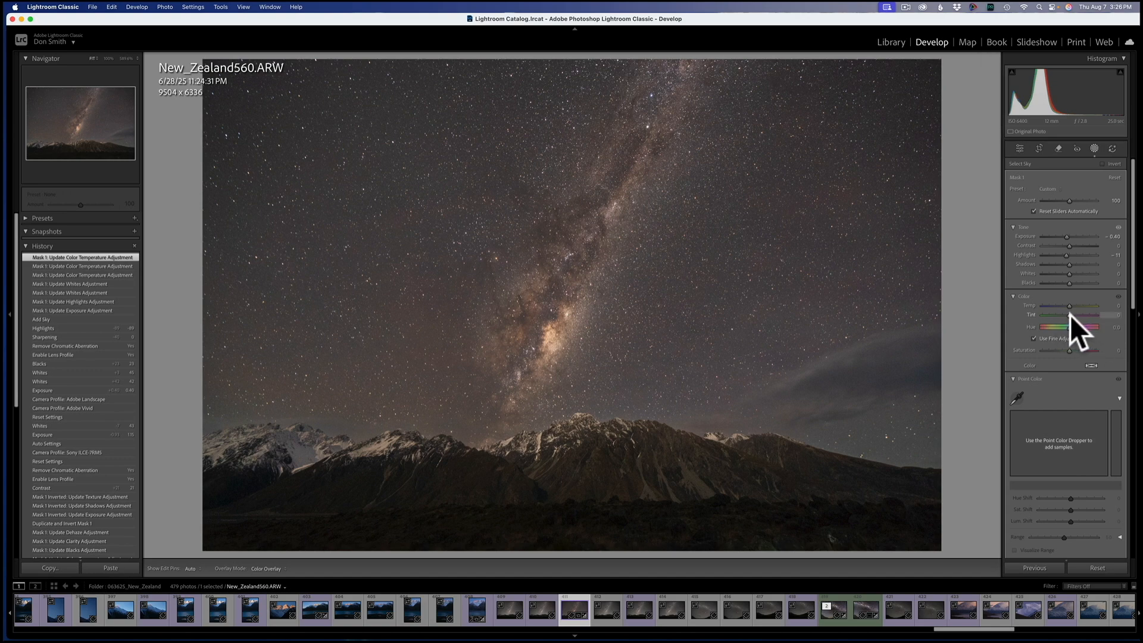
{"action": "left_click_drag", "start_coordinate": [1070, 317], "coordinate": [1078, 316]}
{"action": "left_click_drag", "start_coordinate": [1078, 317], "coordinate": [1057, 316]}
{"action": "double_click", "coordinate": [1059, 316]}
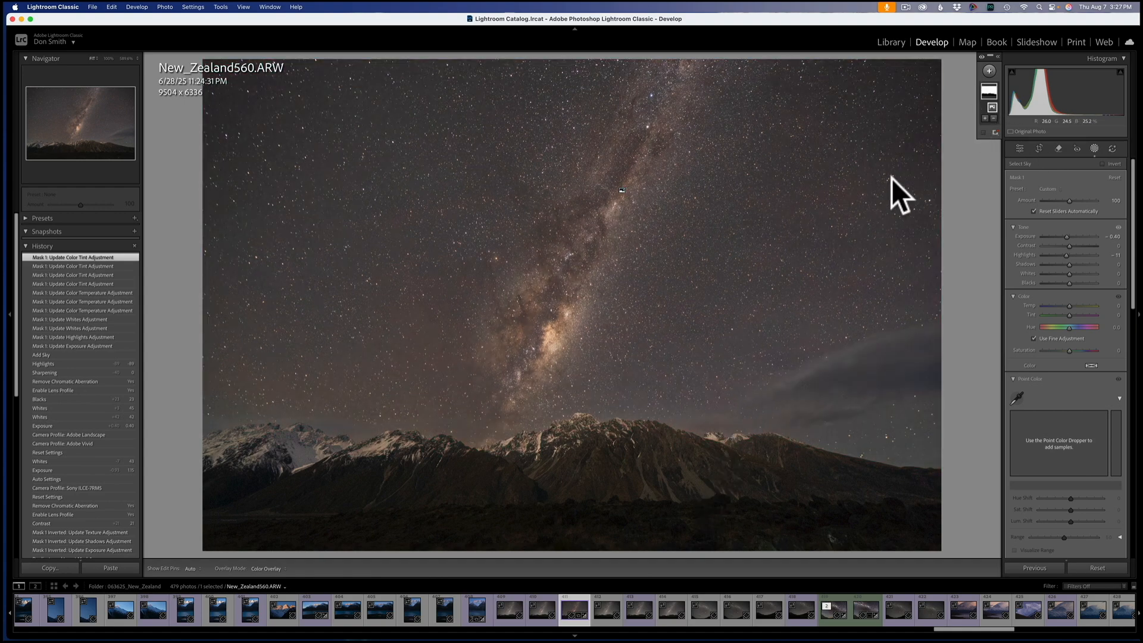
Add a second mask with Select Sky and invert it to cover the mountains and foreground.
{"action": "left_click", "coordinate": [989, 70]}
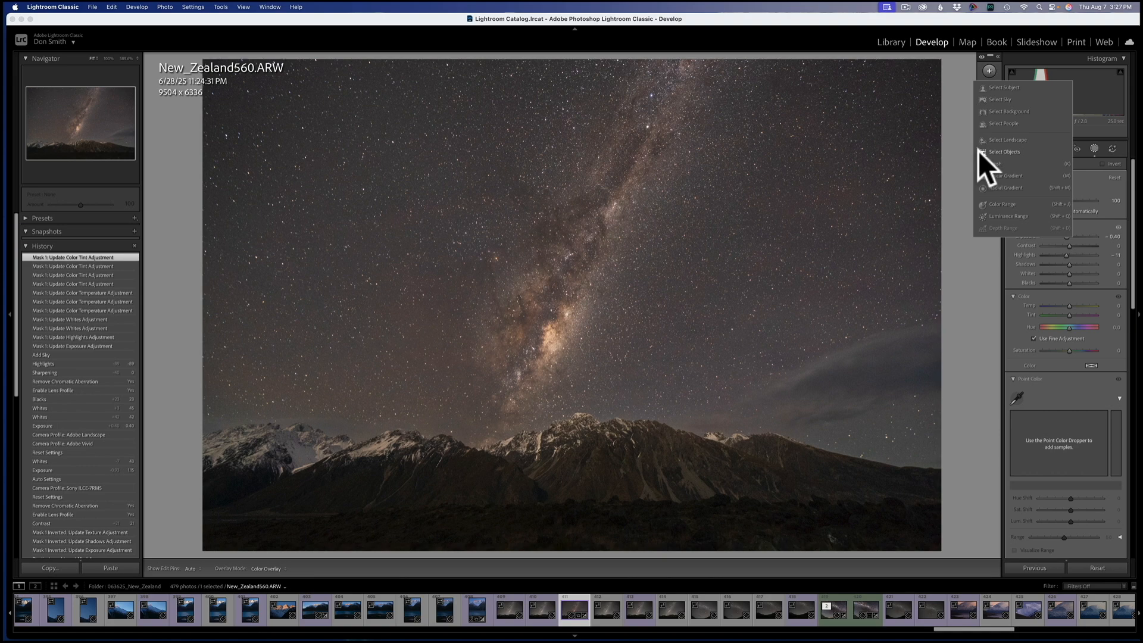
{"action": "left_click", "coordinate": [1003, 100]}
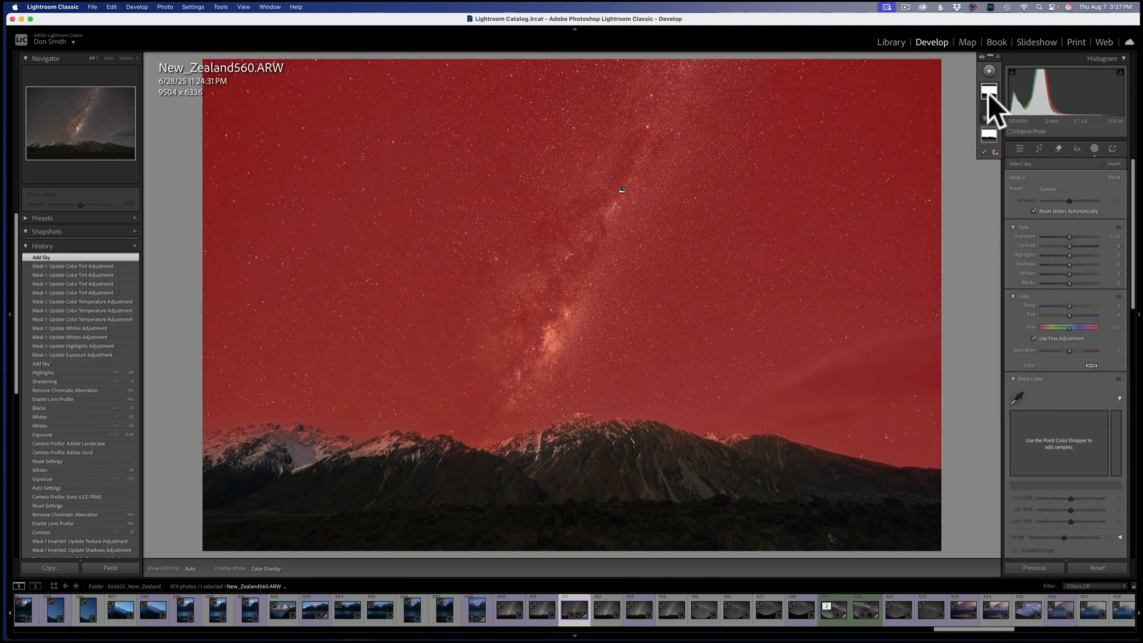
{"action": "right_click", "coordinate": [988, 93]}
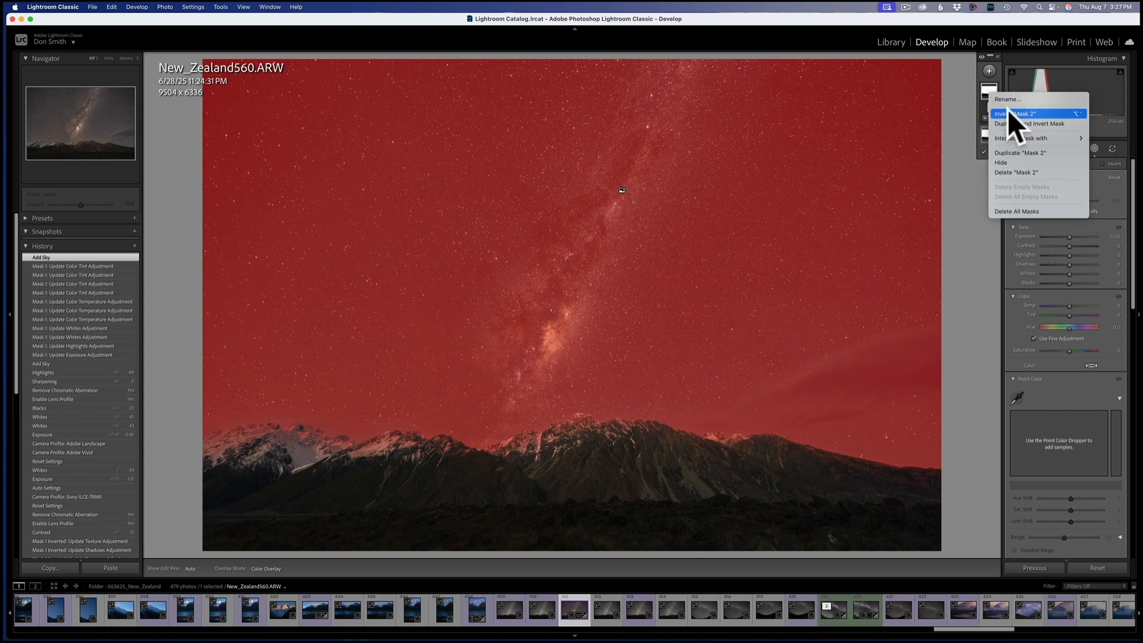
{"action": "left_click", "coordinate": [1005, 114]}
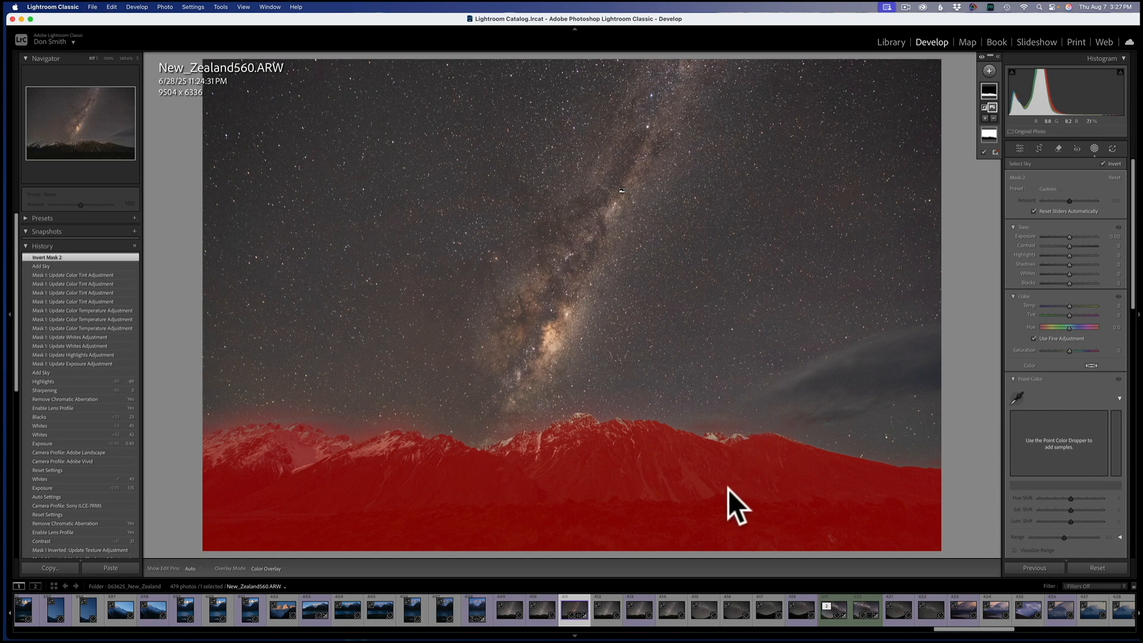
Set the foreground mask's exposure to 0.33 and its contrast to 25.
{"action": "left_click_drag", "start_coordinate": [1069, 236], "coordinate": [1070, 237]}
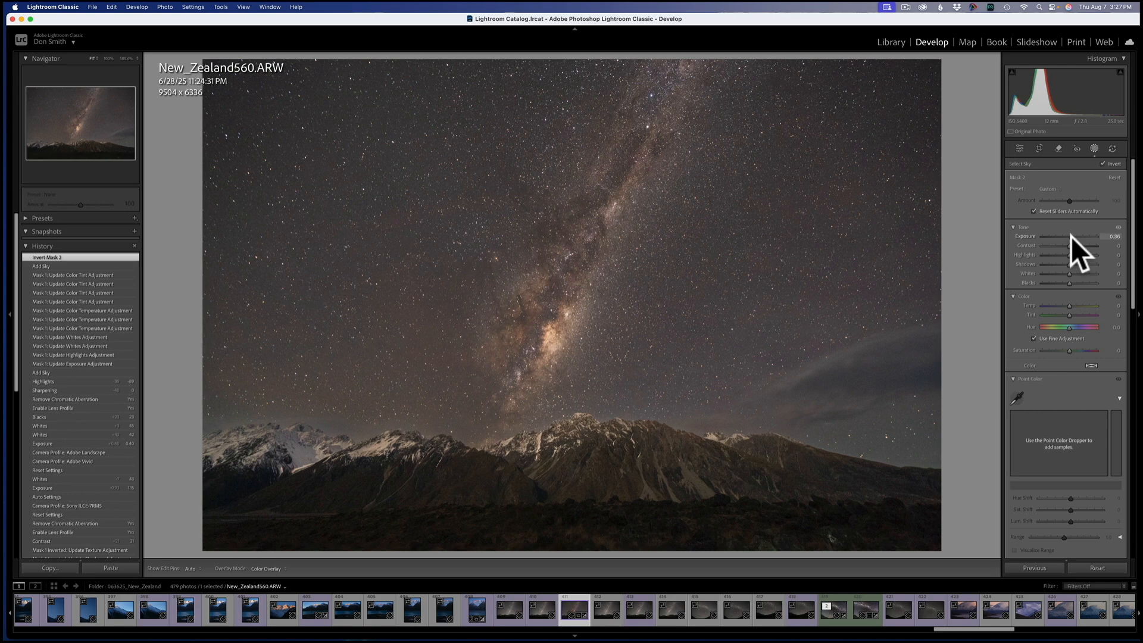
{"action": "mouse_move", "coordinate": [1070, 237]}
{"action": "left_mouse_down"}
{"action": "mouse_move", "coordinate": [1080, 238]}
{"action": "mouse_move", "coordinate": [1070, 241]}
{"action": "left_mouse_up"}
{"action": "double_click", "coordinate": [1070, 234]}
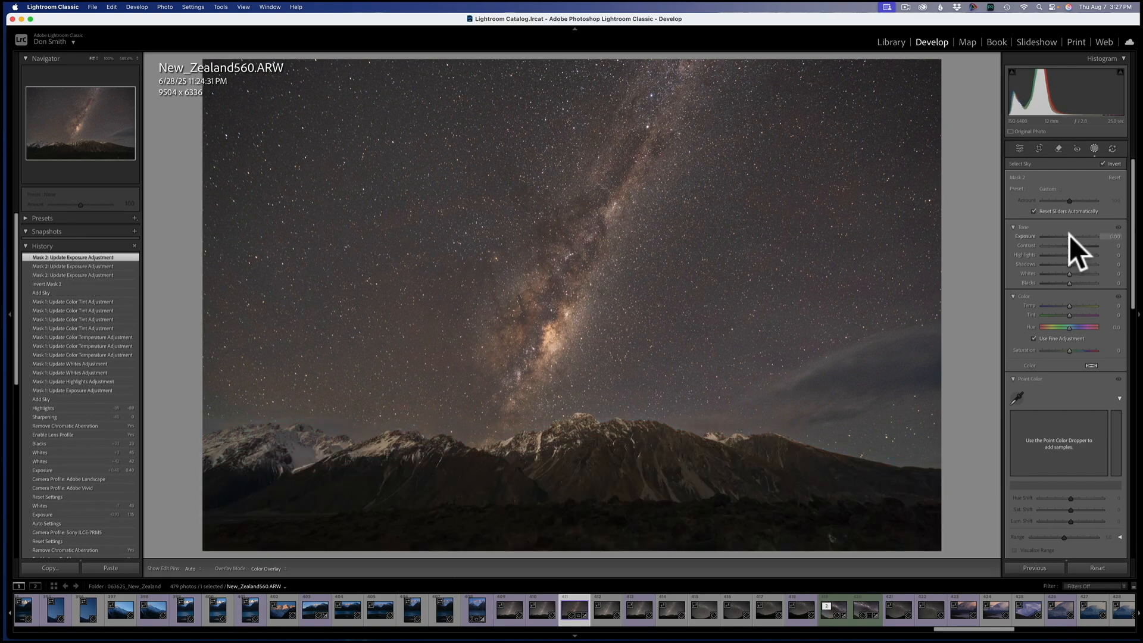
{"action": "left_click_drag", "start_coordinate": [1071, 235], "coordinate": [1072, 236]}
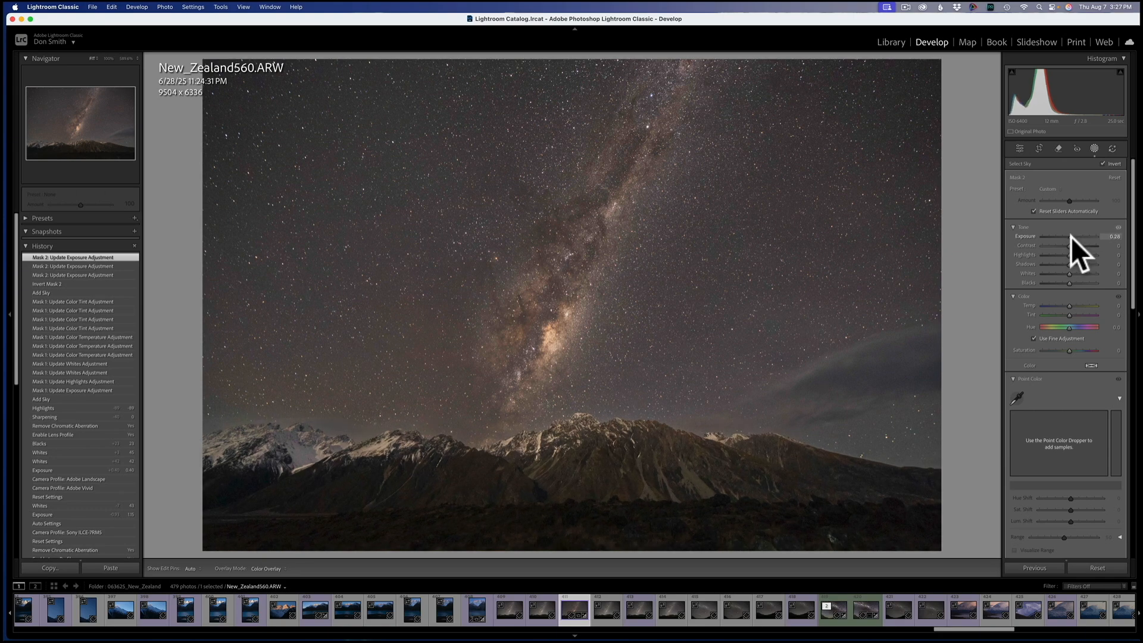
{"action": "left_click_drag", "start_coordinate": [1071, 237], "coordinate": [1070, 237]}
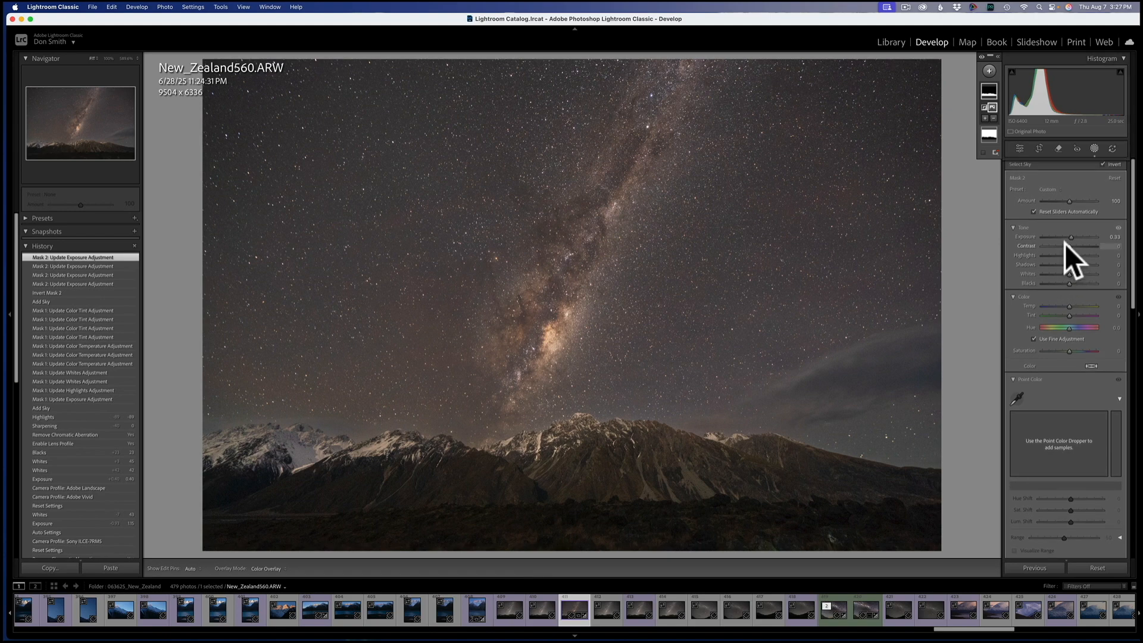
{"action": "mouse_move", "coordinate": [1070, 245]}
{"action": "left_mouse_down"}
{"action": "mouse_move", "coordinate": [1102, 252]}
{"action": "mouse_move", "coordinate": [1077, 251]}
{"action": "left_mouse_up"}
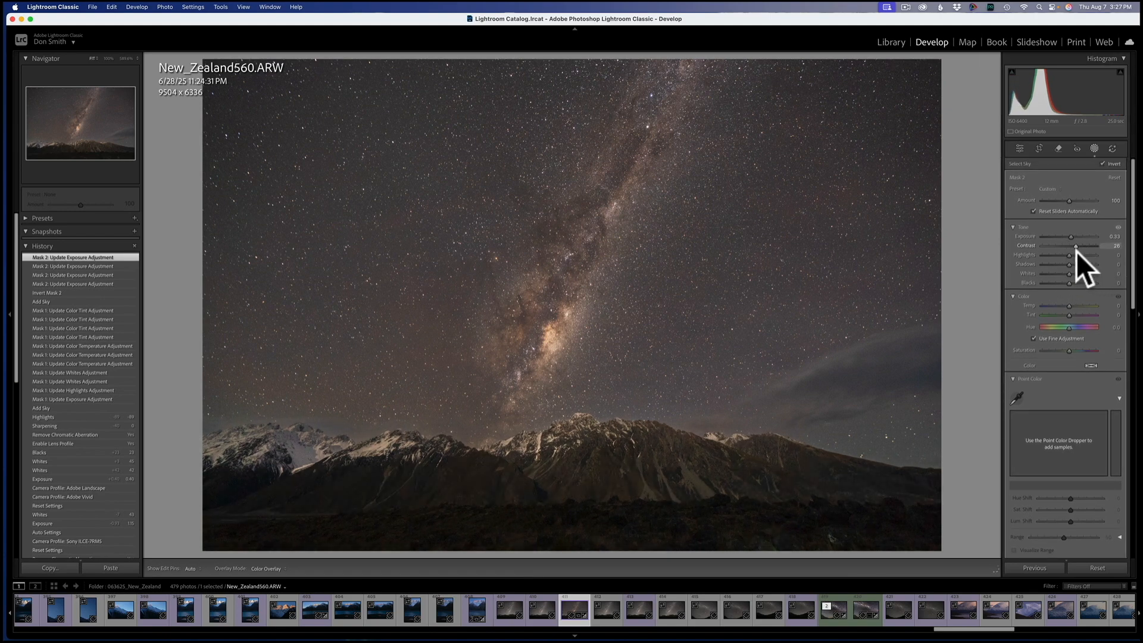
Try shadow lifts of 80 and 100 on the foreground mask and settle on about 18.
{"action": "mouse_move", "coordinate": [1076, 252]}
{"action": "left_mouse_down"}
{"action": "mouse_move", "coordinate": [1071, 265]}
{"action": "mouse_move", "coordinate": [1107, 267]}
{"action": "mouse_move", "coordinate": [1091, 268]}
{"action": "left_mouse_up"}
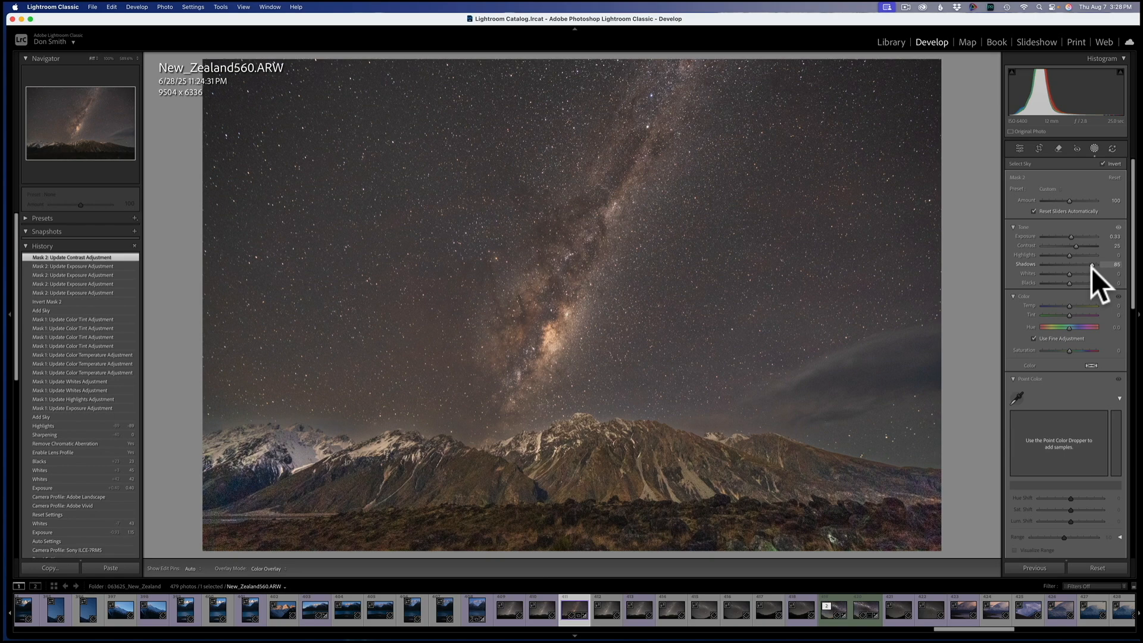
{"action": "left_click_drag", "start_coordinate": [1091, 268], "coordinate": [1067, 266]}
{"action": "double_click", "coordinate": [1067, 265]}
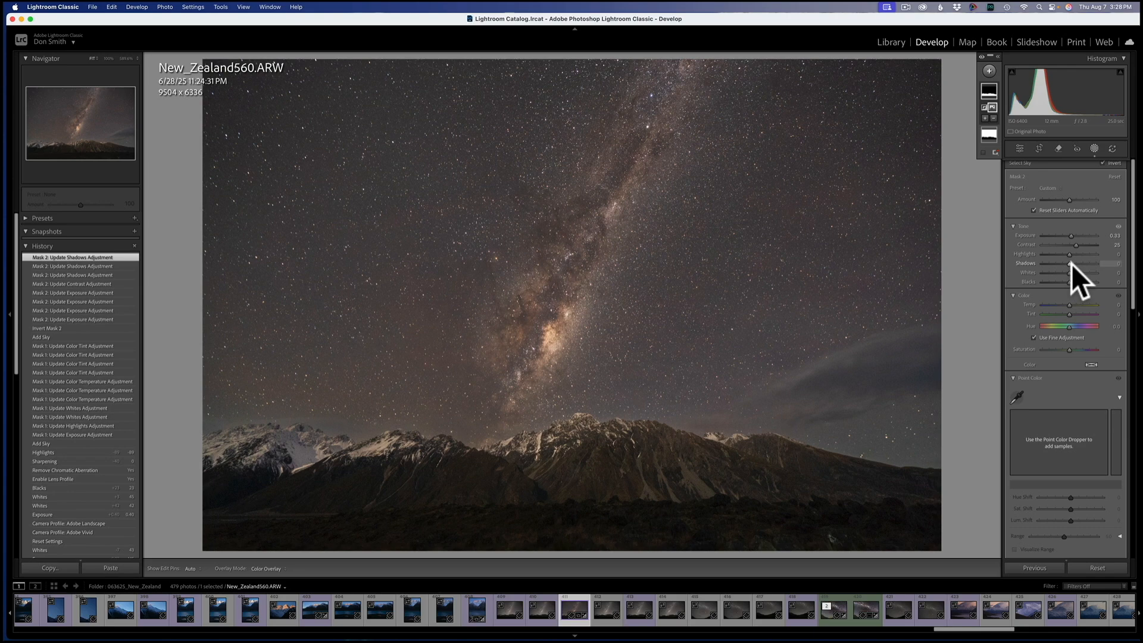
{"action": "left_click_drag", "start_coordinate": [1071, 263], "coordinate": [1106, 266]}
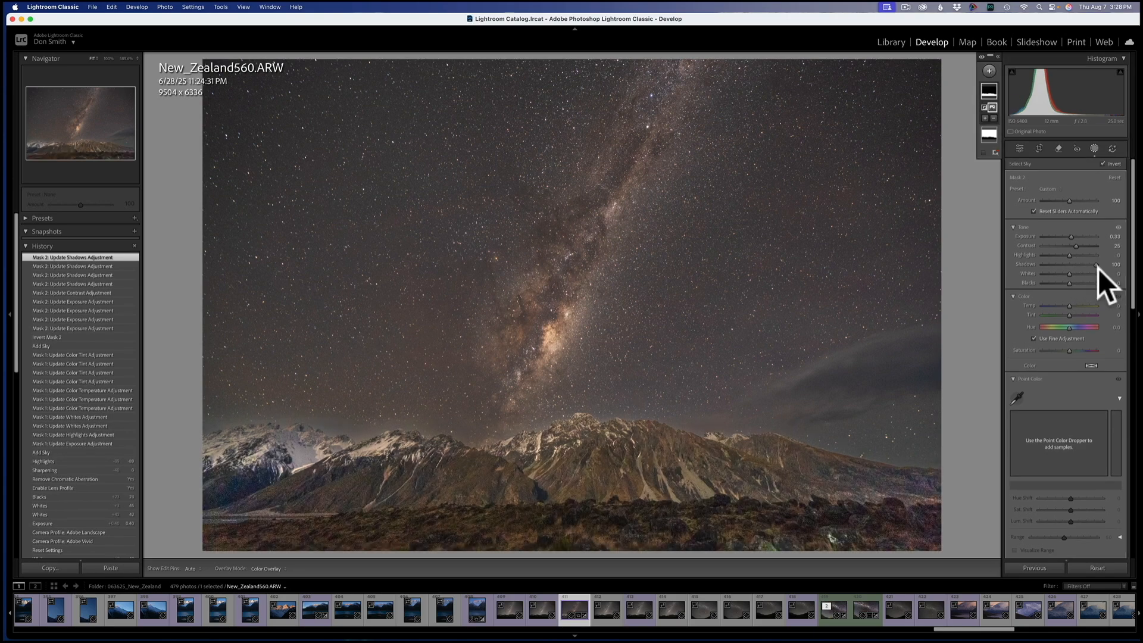
{"action": "double_click", "coordinate": [1098, 267]}
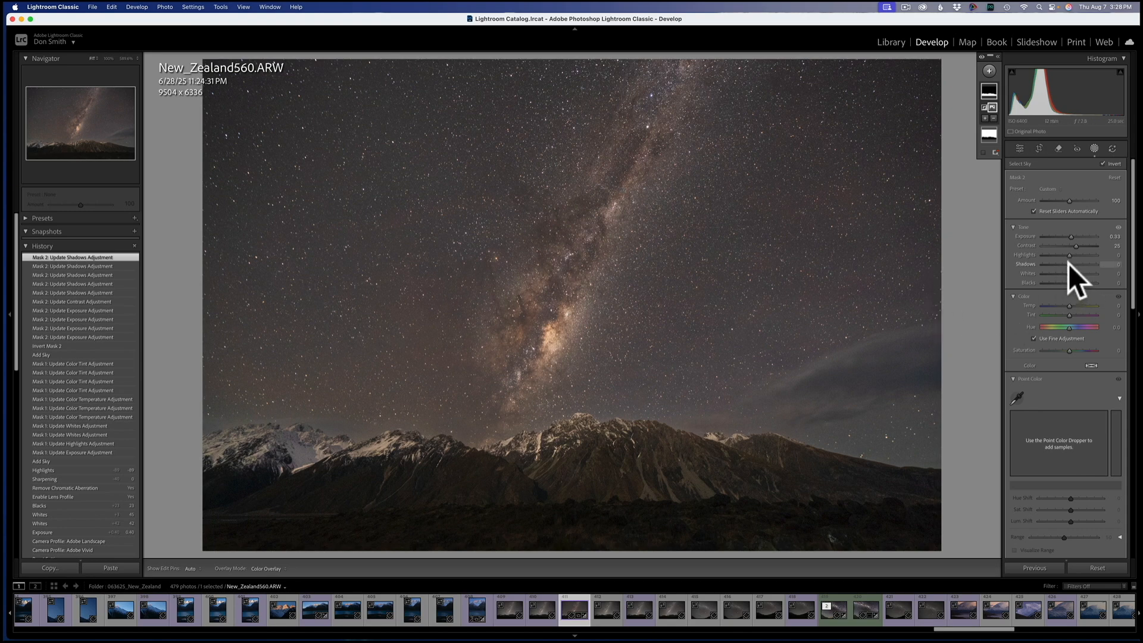
{"action": "left_click_drag", "start_coordinate": [1072, 263], "coordinate": [1075, 265]}
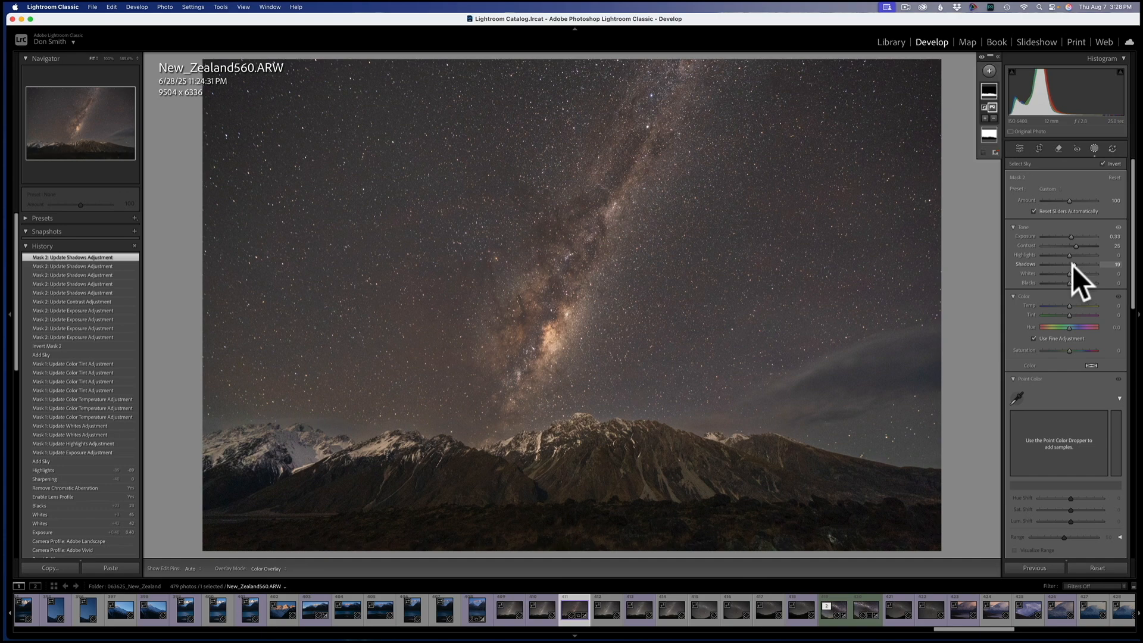
Set the foreground mask's texture to 24 and its clarity to 14.
{"action": "scroll", "coordinate": [1049, 392], "scroll_direction": "down", "scroll_amount": 1}
{"action": "scroll", "coordinate": [1049, 392], "scroll_direction": "down", "scroll_amount": 8}
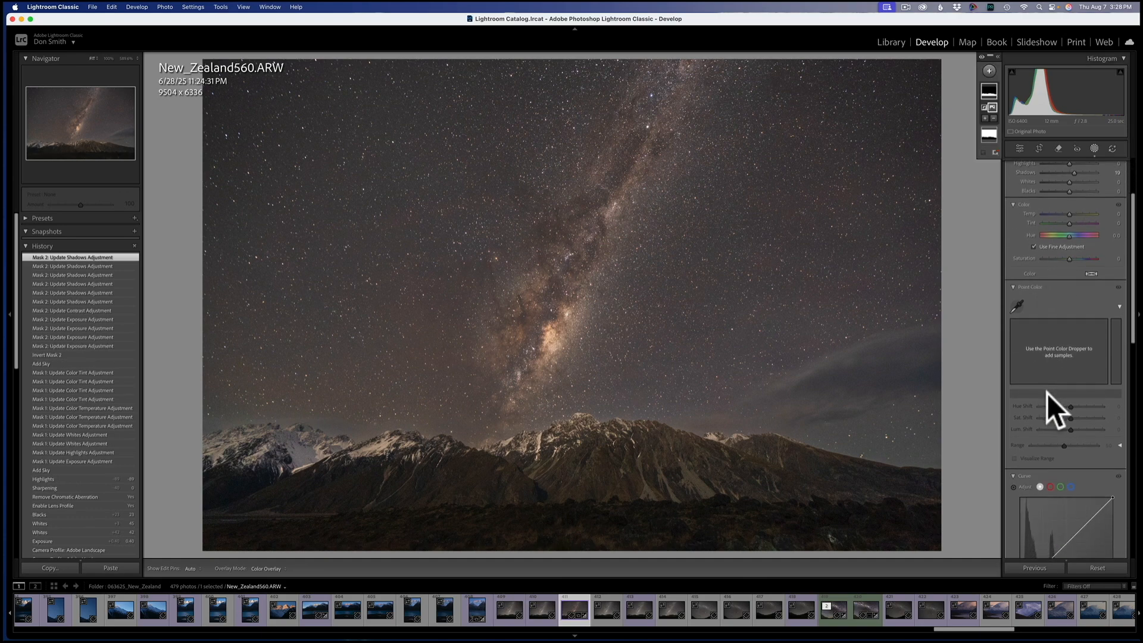
{"action": "scroll", "coordinate": [1046, 394], "scroll_direction": "down", "scroll_amount": 2}
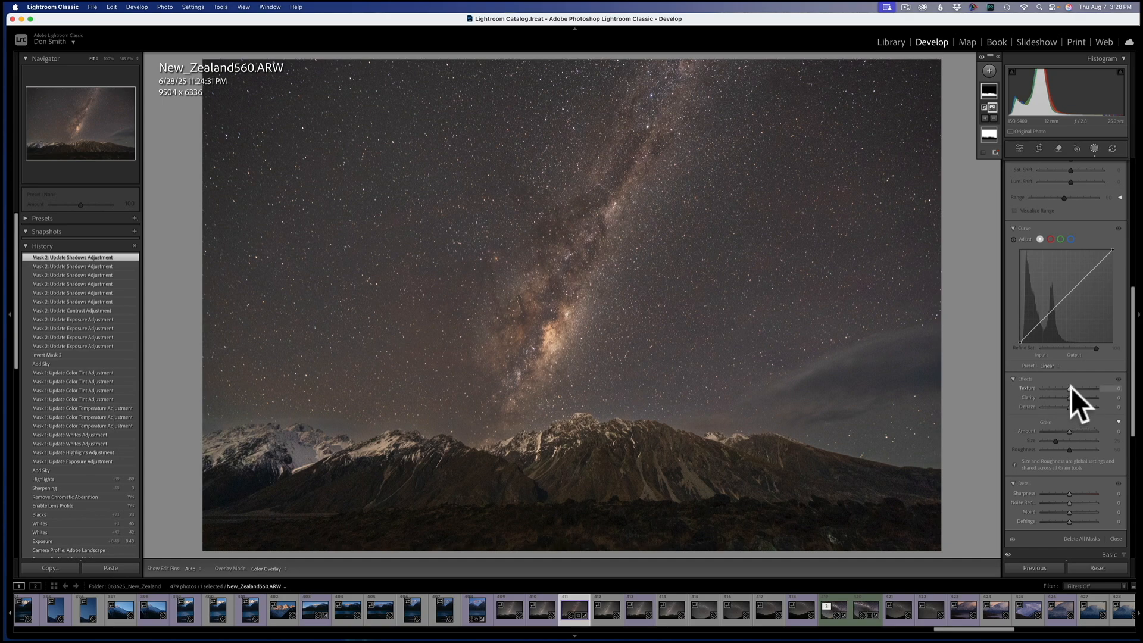
{"action": "left_click_drag", "start_coordinate": [1069, 385], "coordinate": [1077, 388]}
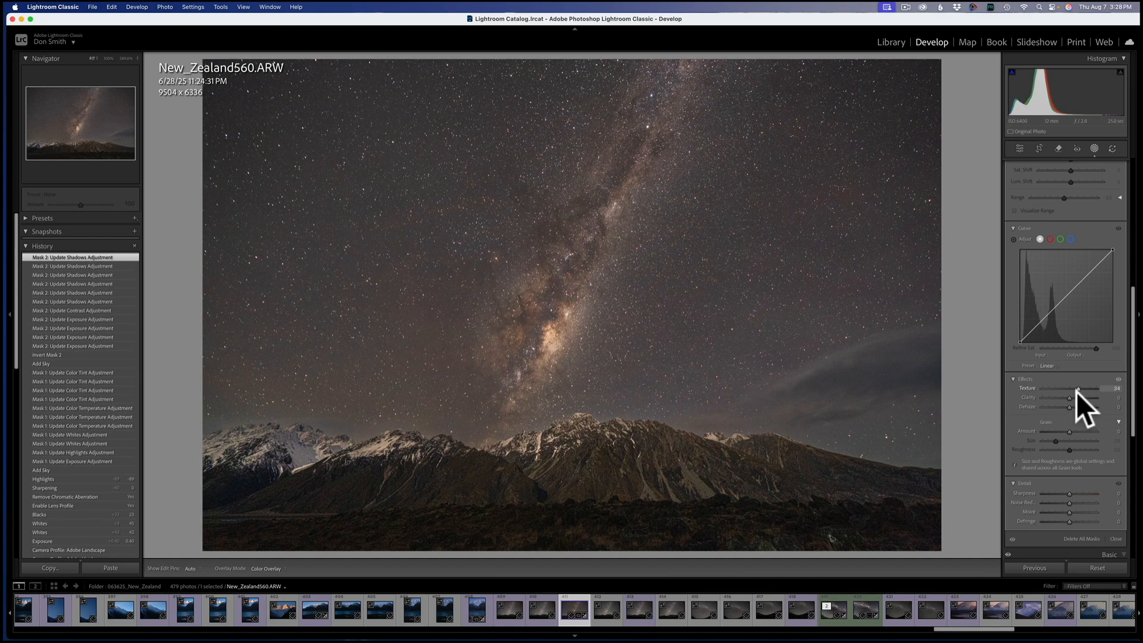
{"action": "left_click_drag", "start_coordinate": [1075, 392], "coordinate": [1073, 400]}
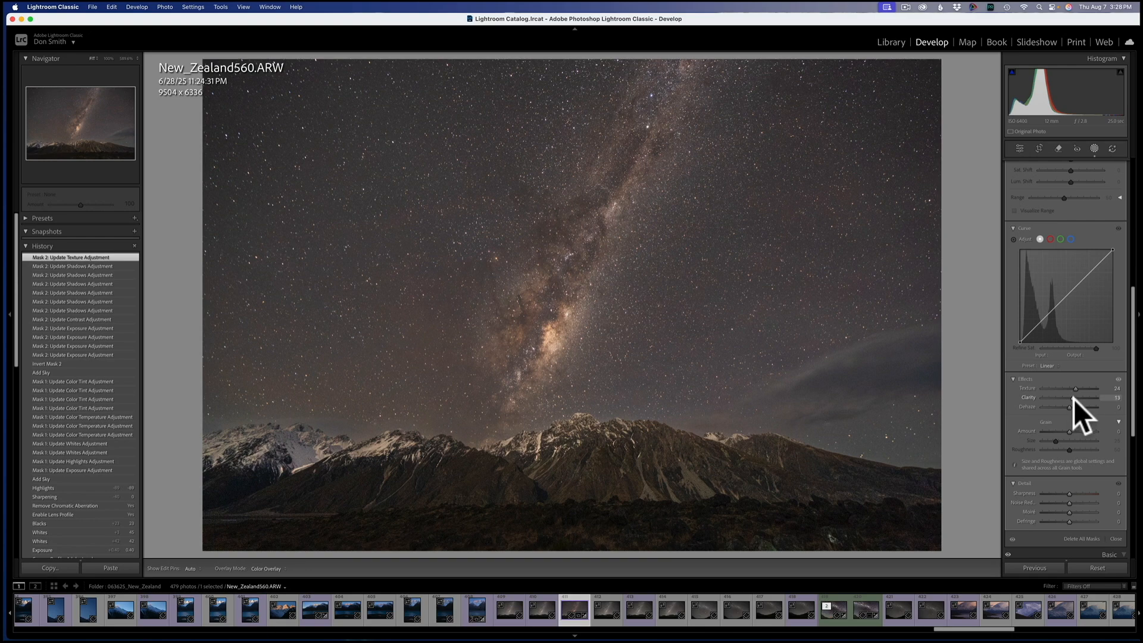
{"action": "left_click_drag", "start_coordinate": [1074, 399], "coordinate": [1073, 400]}
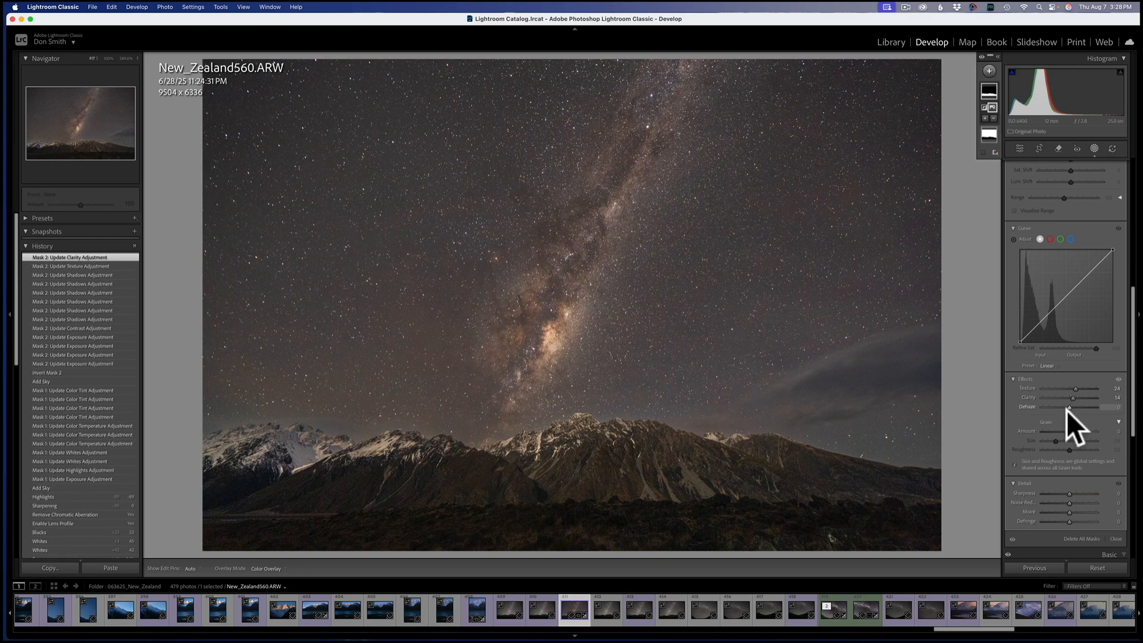
Try a slight dehaze on the foreground mask and reset it to 0.
{"action": "mouse_move", "coordinate": [1069, 407]}
{"action": "left_mouse_down"}
{"action": "mouse_move", "coordinate": [1057, 407]}
{"action": "mouse_move", "coordinate": [1070, 408]}
{"action": "left_mouse_up"}
{"action": "scroll", "coordinate": [1070, 409], "scroll_direction": "up", "scroll_amount": 1}
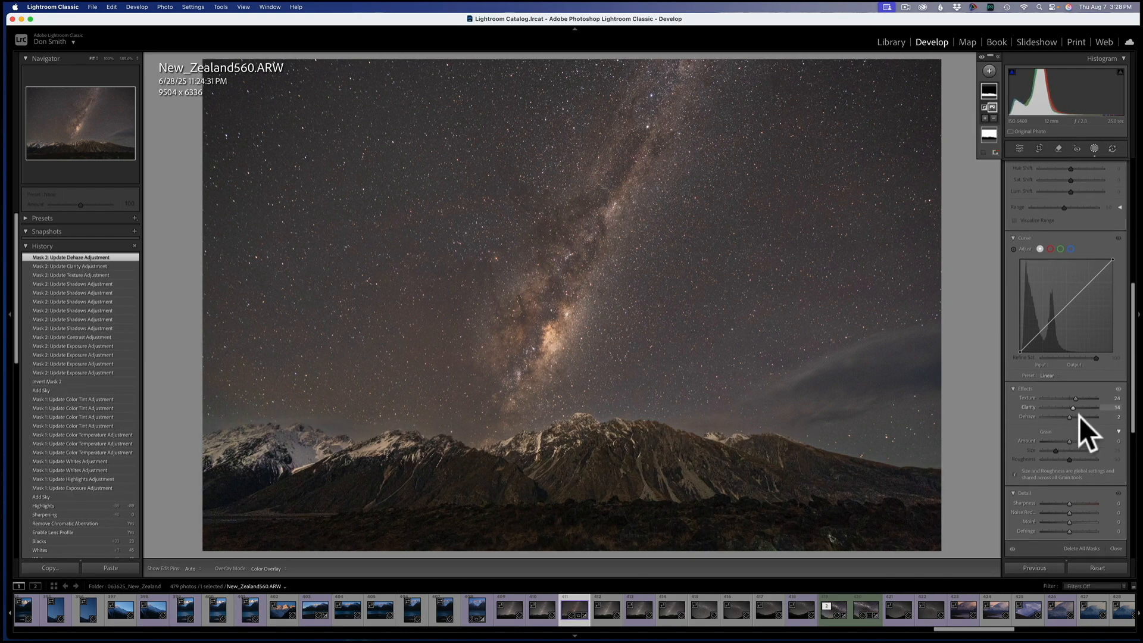
{"action": "double_click", "coordinate": [1070, 416]}
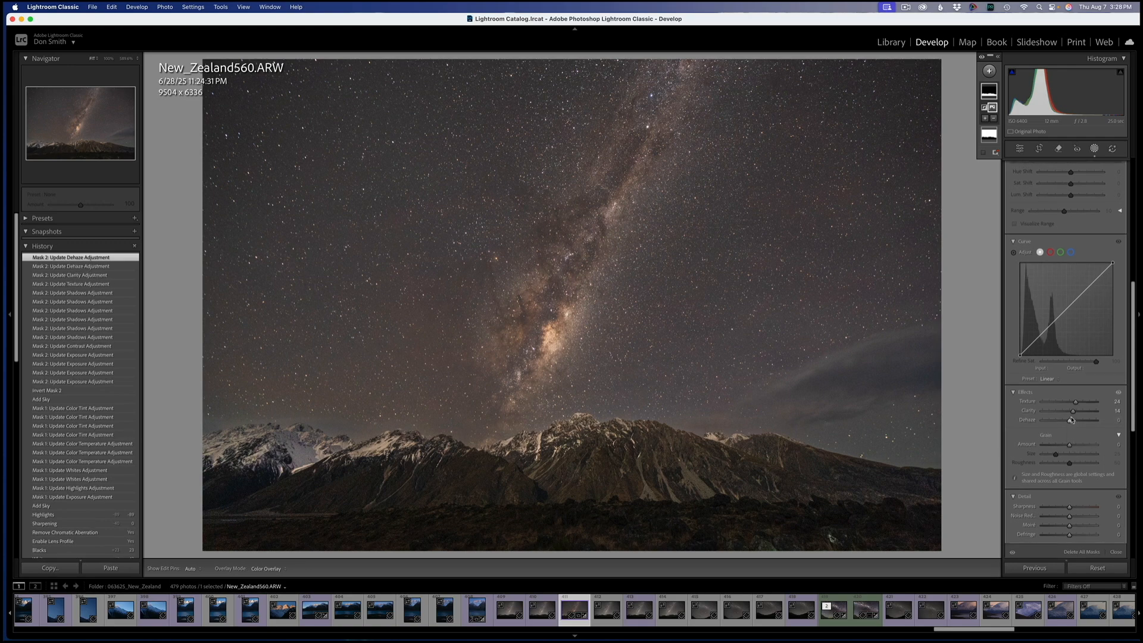
Select the sky mask and set its clarity to 50 and its dehaze to 44.
{"action": "scroll", "coordinate": [1090, 236], "scroll_direction": "up", "scroll_amount": 5}
{"action": "mouse_move", "coordinate": [989, 139]}
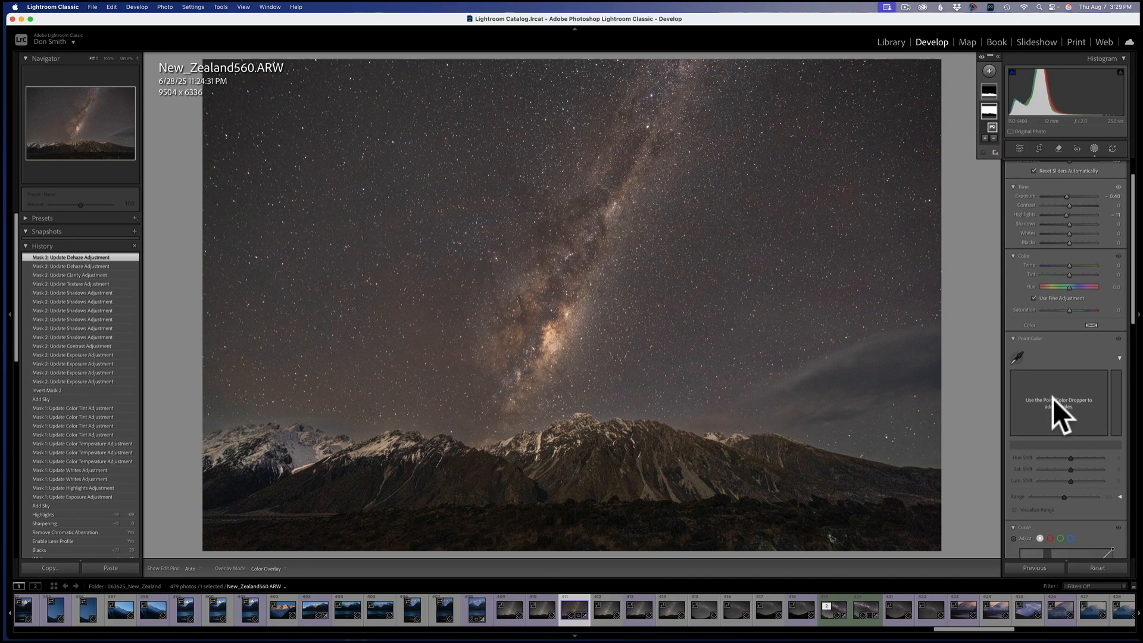
{"action": "scroll", "coordinate": [1050, 400], "scroll_direction": "down", "scroll_amount": 5}
{"action": "scroll", "coordinate": [1051, 402], "scroll_direction": "down", "scroll_amount": 4}
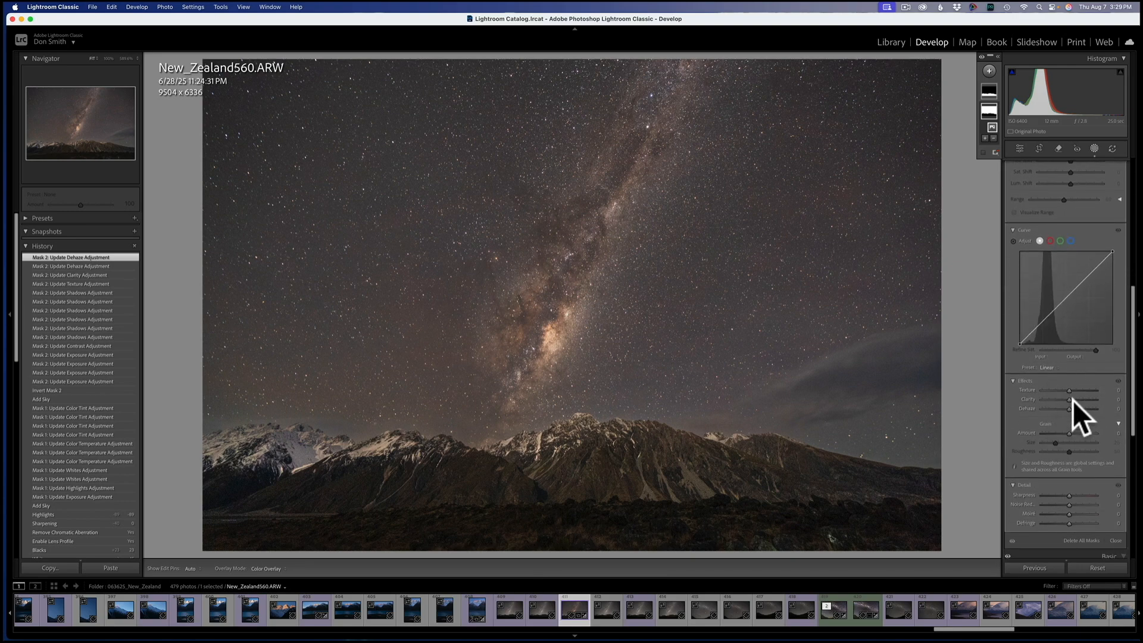
{"action": "left_click", "coordinate": [1070, 399]}
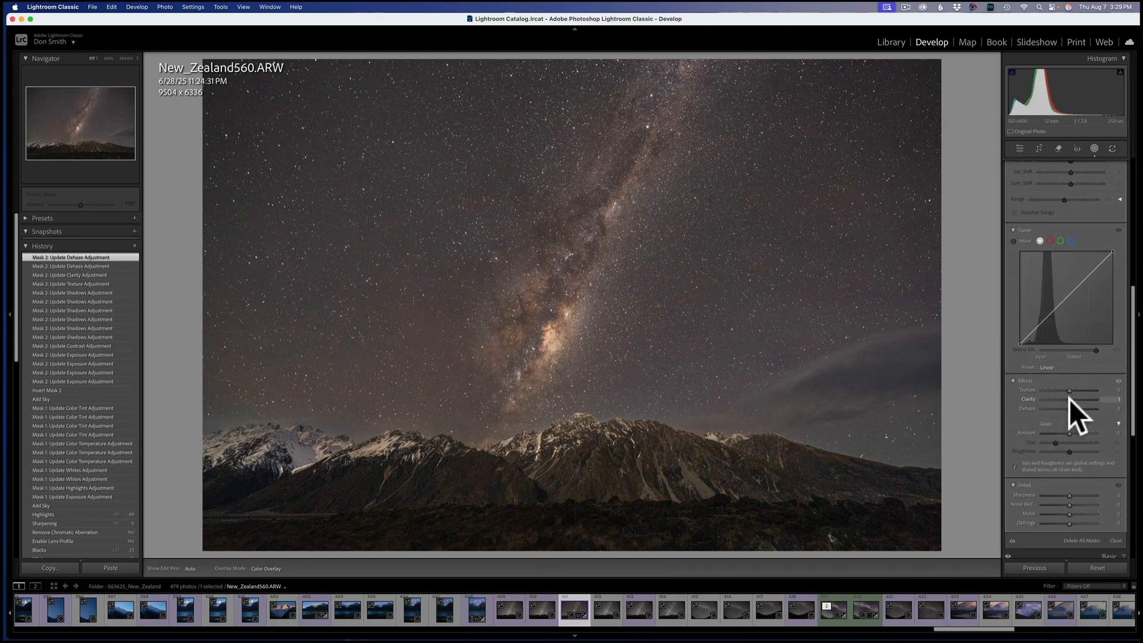
{"action": "mouse_move", "coordinate": [1070, 399]}
{"action": "left_mouse_down"}
{"action": "mouse_move", "coordinate": [1088, 401]}
{"action": "mouse_move", "coordinate": [1073, 402]}
{"action": "mouse_move", "coordinate": [1082, 410]}
{"action": "left_mouse_up"}
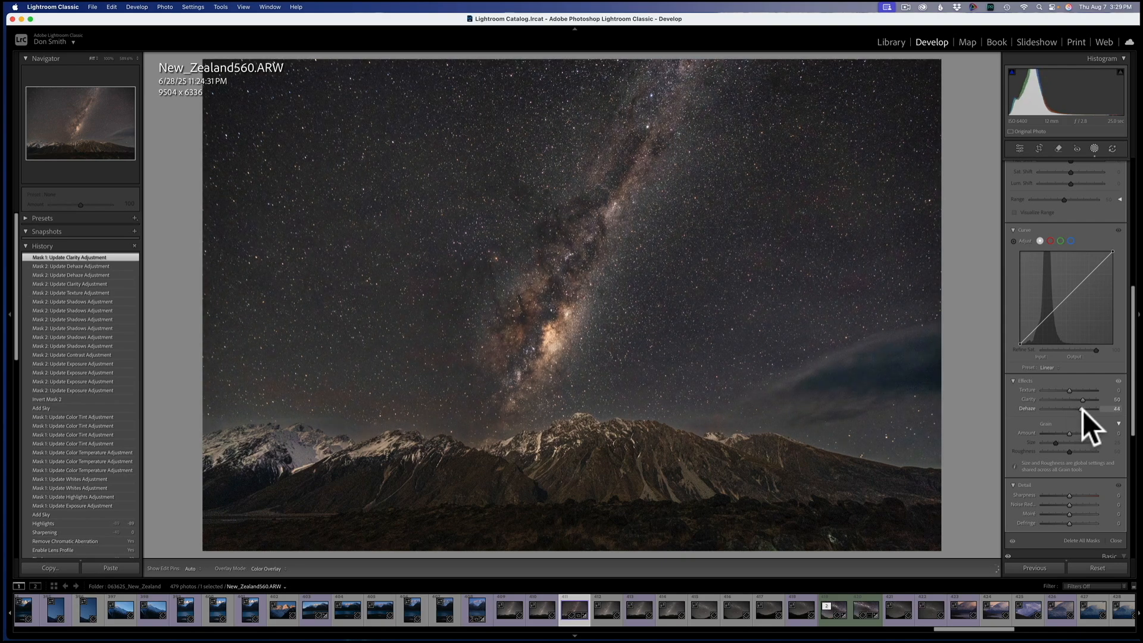
{"action": "left_click_drag", "start_coordinate": [1084, 409], "coordinate": [1081, 412]}
{"action": "left_click_drag", "start_coordinate": [1081, 412], "coordinate": [1082, 415]}
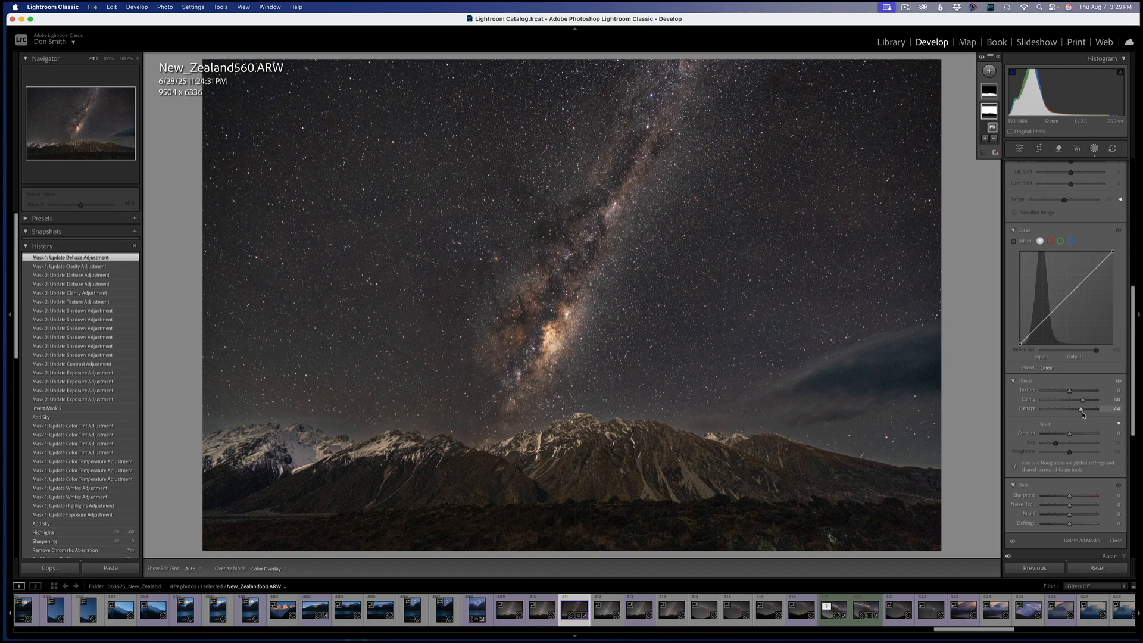
Compare the photo before and after the edits, and leave masking for the overall adjustments.
{"action": "key", "text": "backslash"}
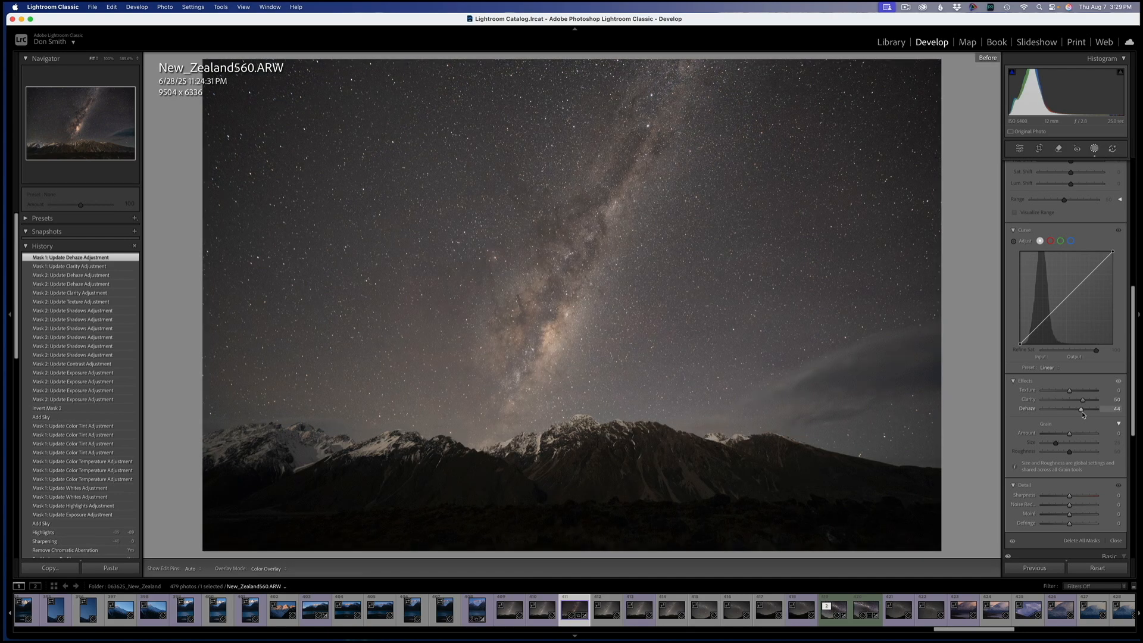
{"action": "key", "text": "backslash"}
{"action": "key", "text": "backslash"}
{"action": "key", "text": "backslash"}
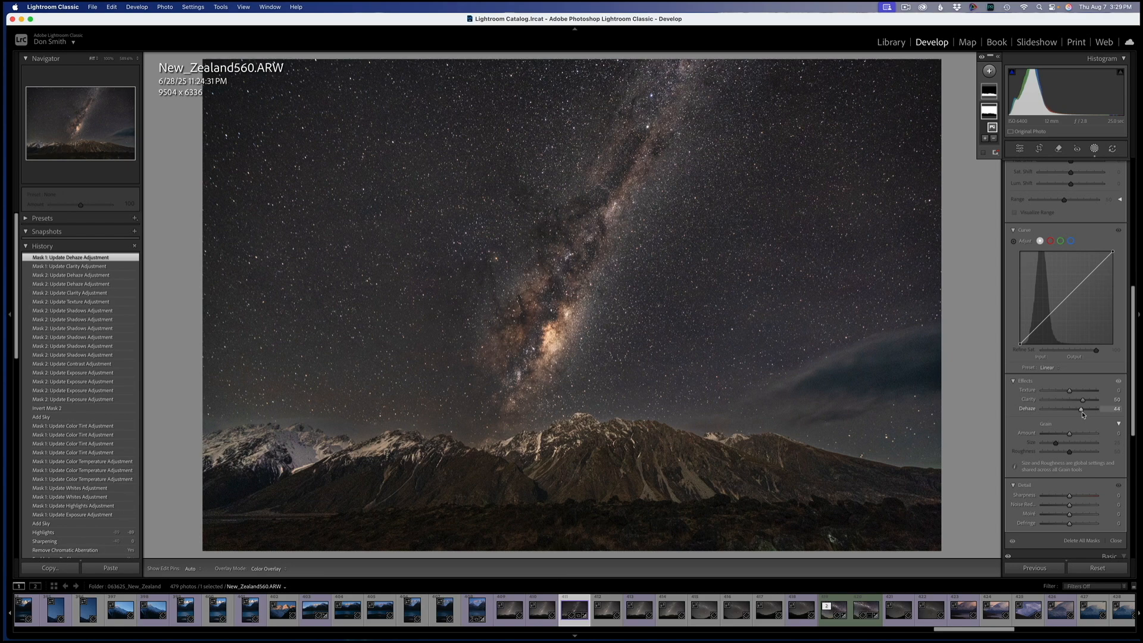
{"action": "left_click", "coordinate": [1019, 149]}
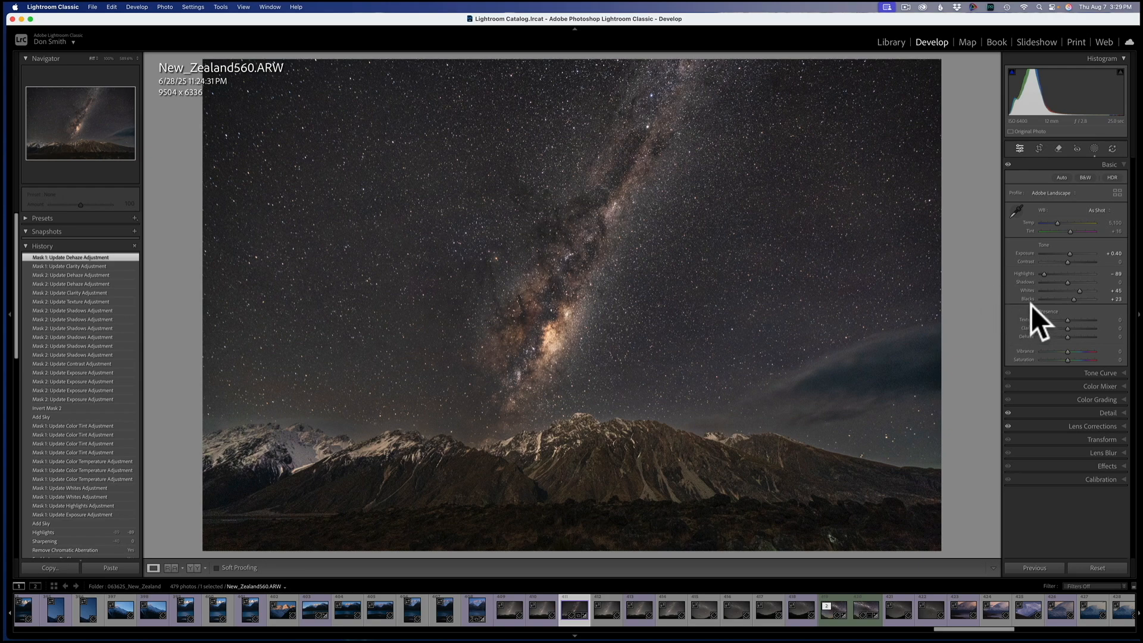
Set the overall Whites to 48, using the clipping preview to judge the highlights.
{"action": "left_click", "coordinate": [1079, 291], "text": "alt"}
{"action": "left_click_drag", "start_coordinate": [1079, 292], "coordinate": [1082, 293]}
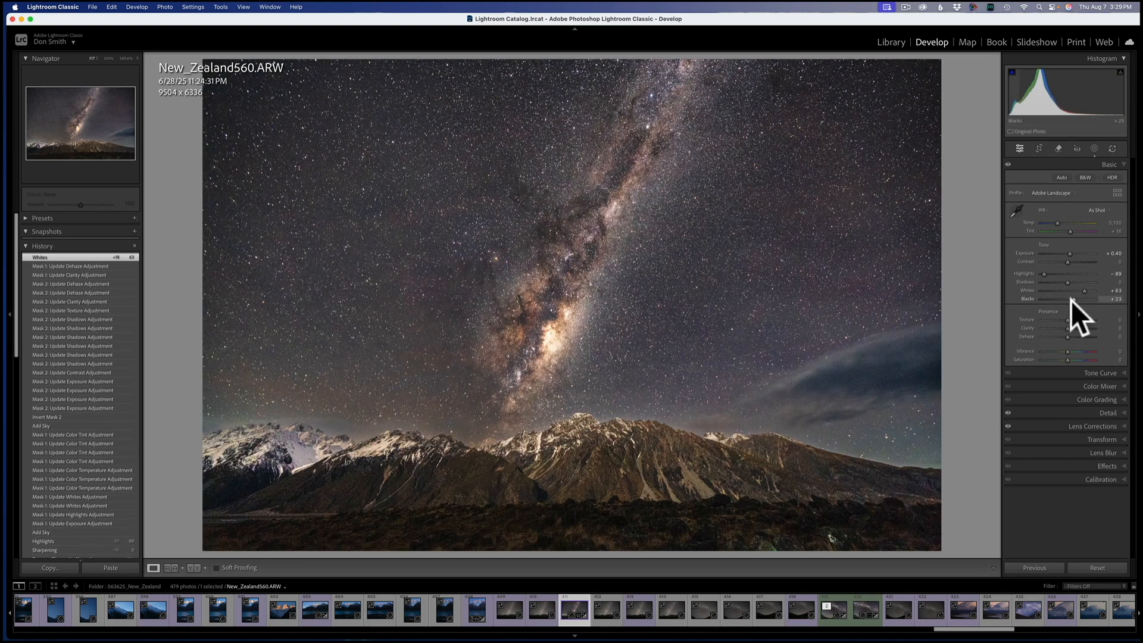
{"action": "left_click", "coordinate": [1109, 282]}
{"action": "key", "text": "alt"}
{"action": "left_click_drag", "start_coordinate": [1087, 290], "coordinate": [1083, 292]}
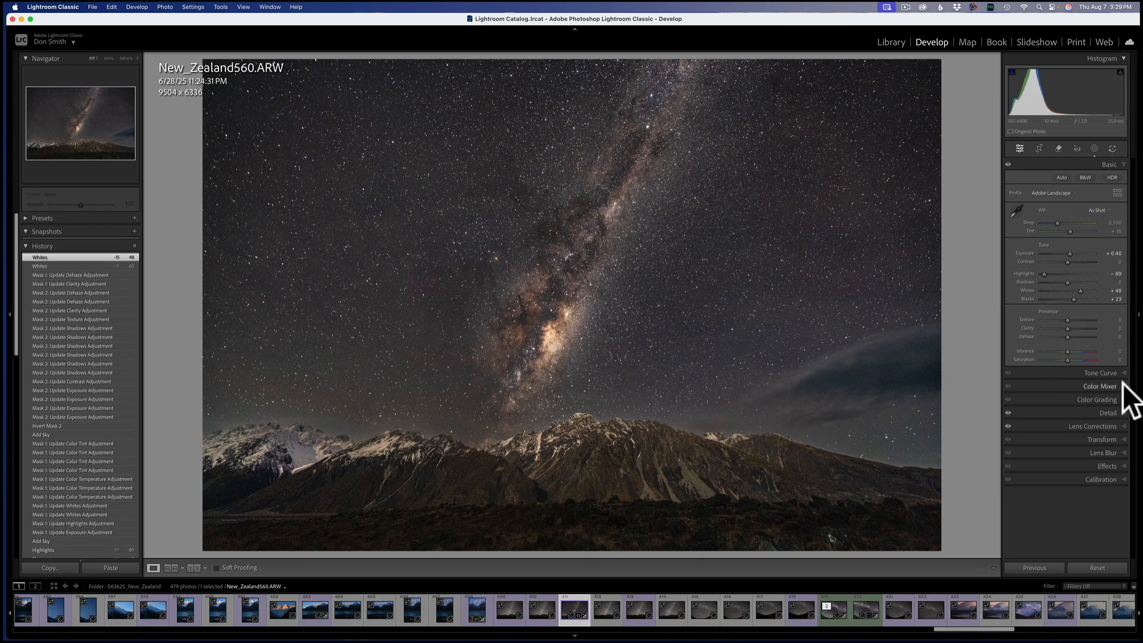
Set the overall Blacks to 20, using the clipping preview to judge the shadows.
{"action": "key", "text": "alt"}
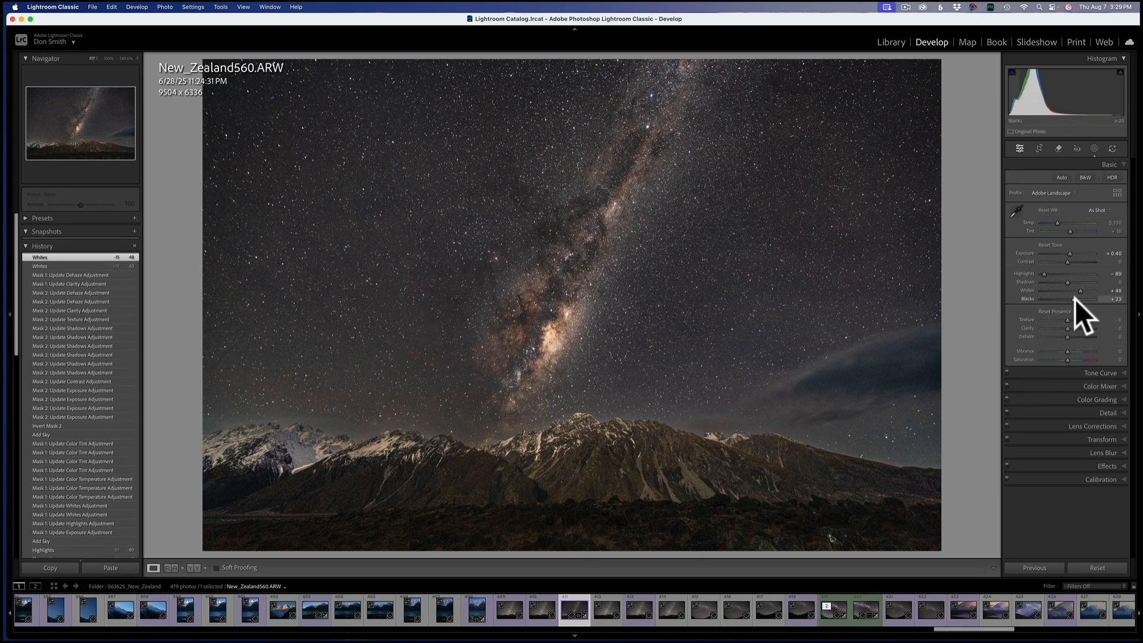
{"action": "left_click_drag", "start_coordinate": [1074, 299], "coordinate": [1073, 299]}
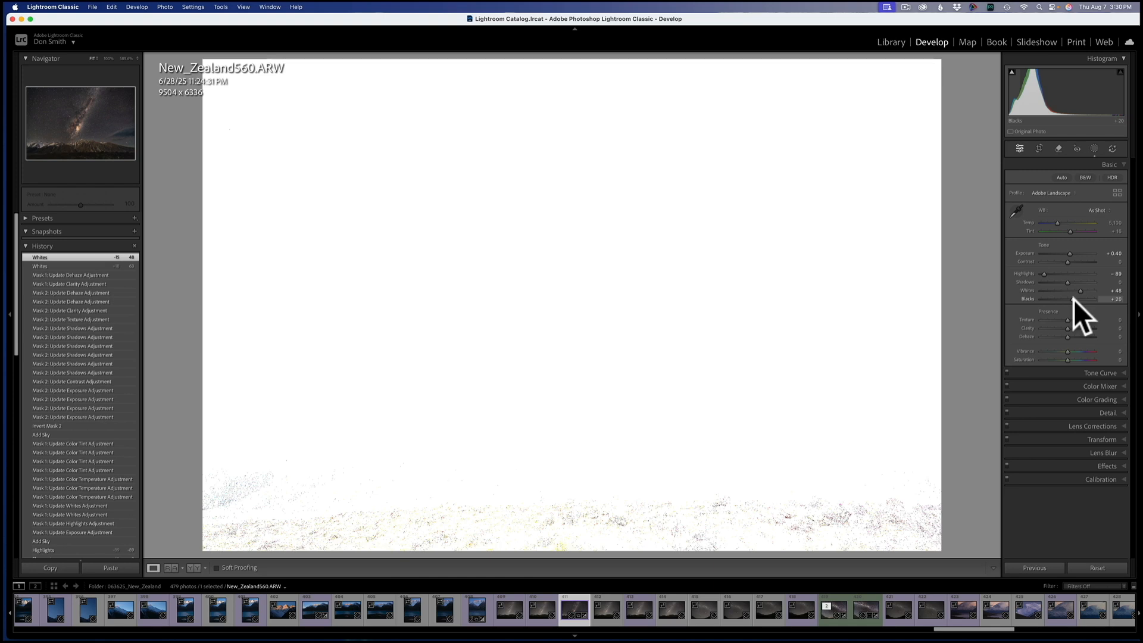
{"action": "left_click_drag", "start_coordinate": [1073, 299], "coordinate": [1073, 299]}
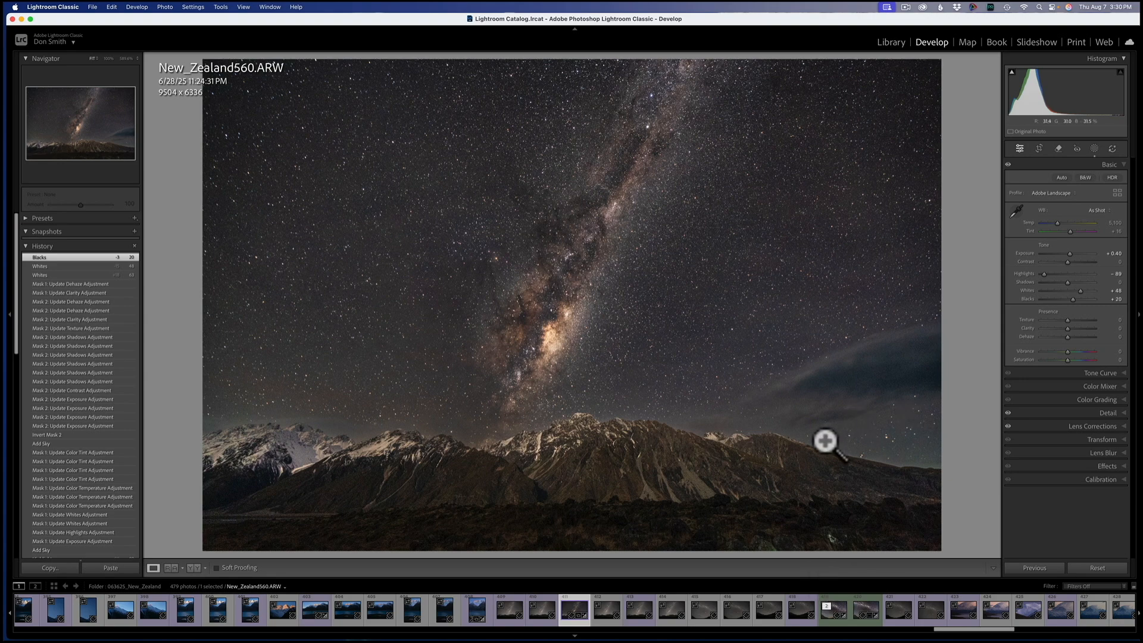
Examine the photo's overall brightness at thumbnail and larger sizes against the medium gray background.
{"action": "right_click", "coordinate": [965, 406]}
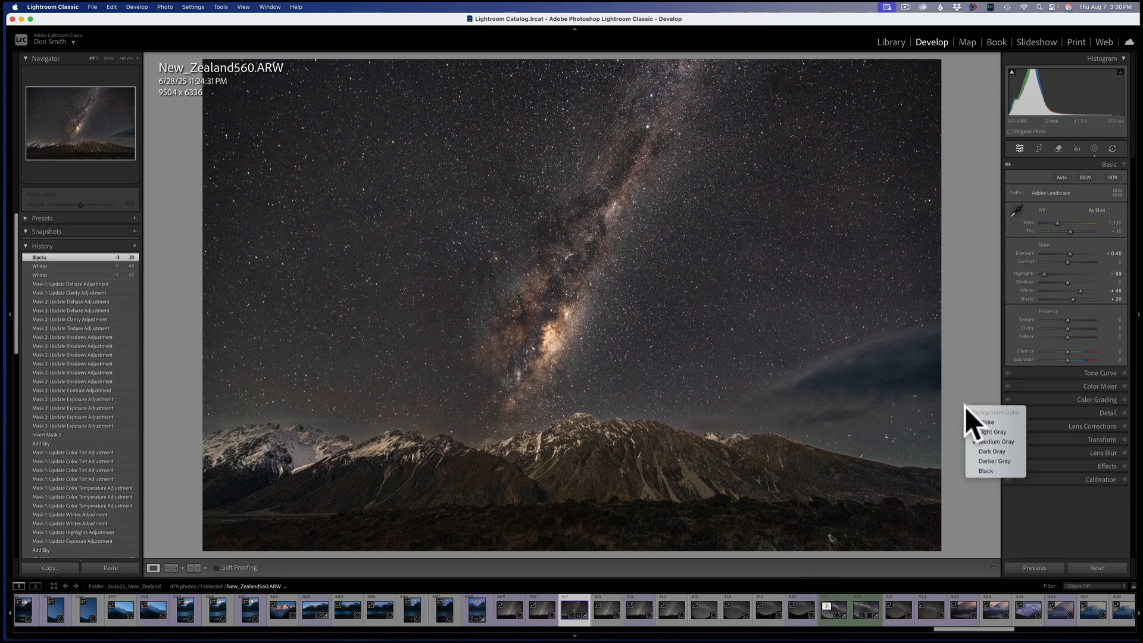
{"action": "left_click", "coordinate": [954, 374]}
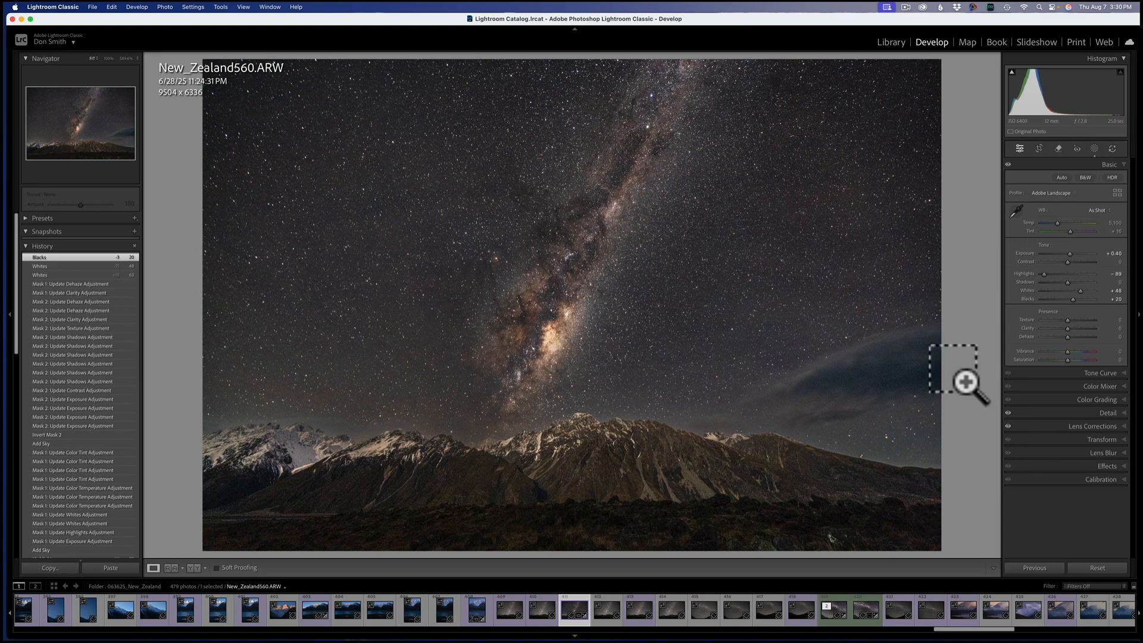
{"action": "key", "text": "super+minus"}
{"action": "key", "text": "super+minus"}
{"action": "key", "text": "super+minus"}
{"action": "key", "text": "super+minus"}
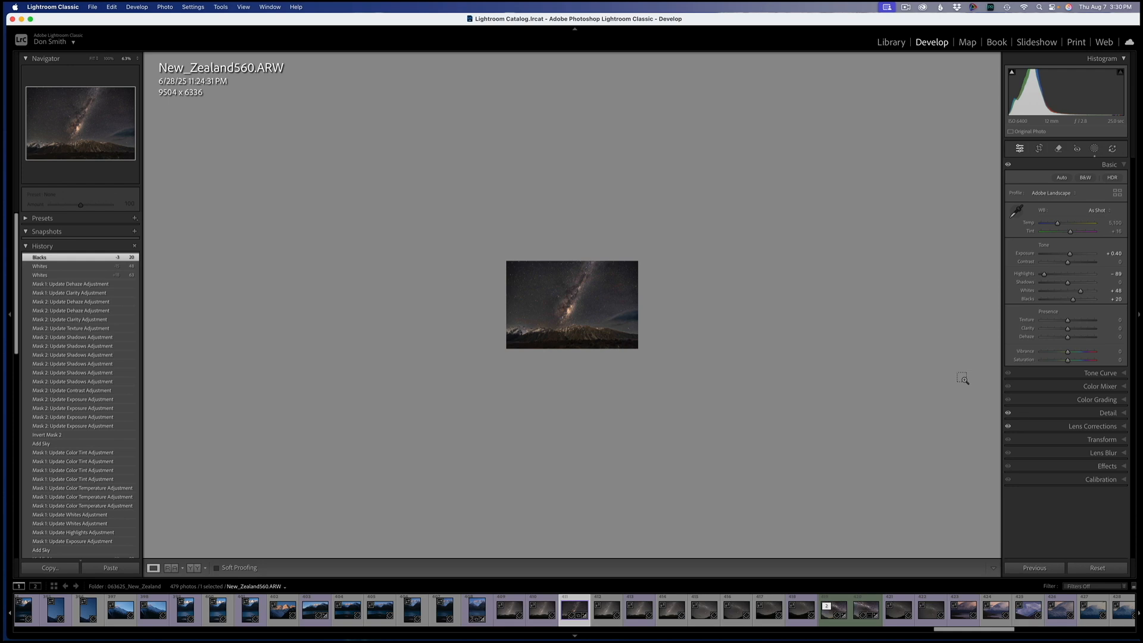
{"action": "key", "text": "super+equal"}
{"action": "key", "text": "super+equal"}
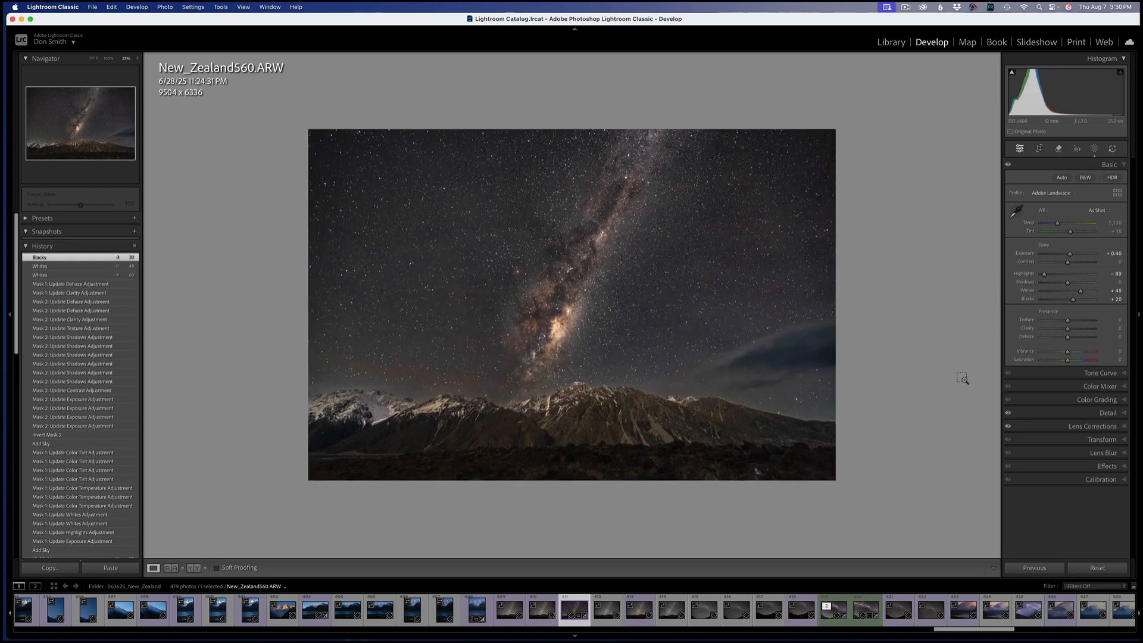
{"action": "key", "text": "super+equal"}
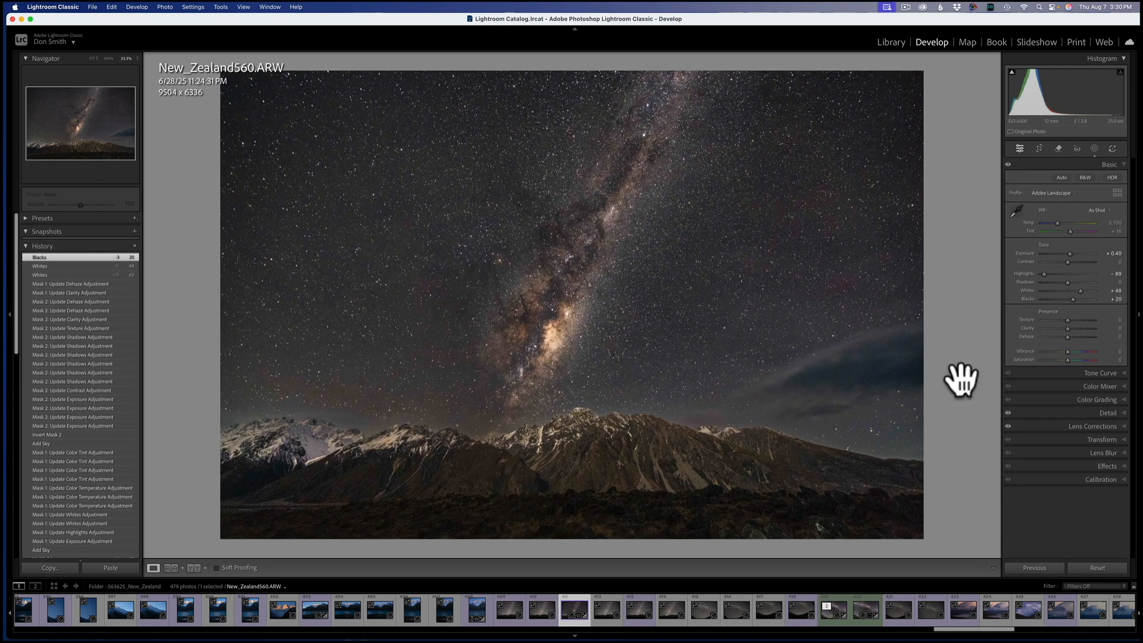
Change the background around the photo to white and judge the image's brightness at thumbnail and larger sizes.
{"action": "right_click", "coordinate": [959, 381]}
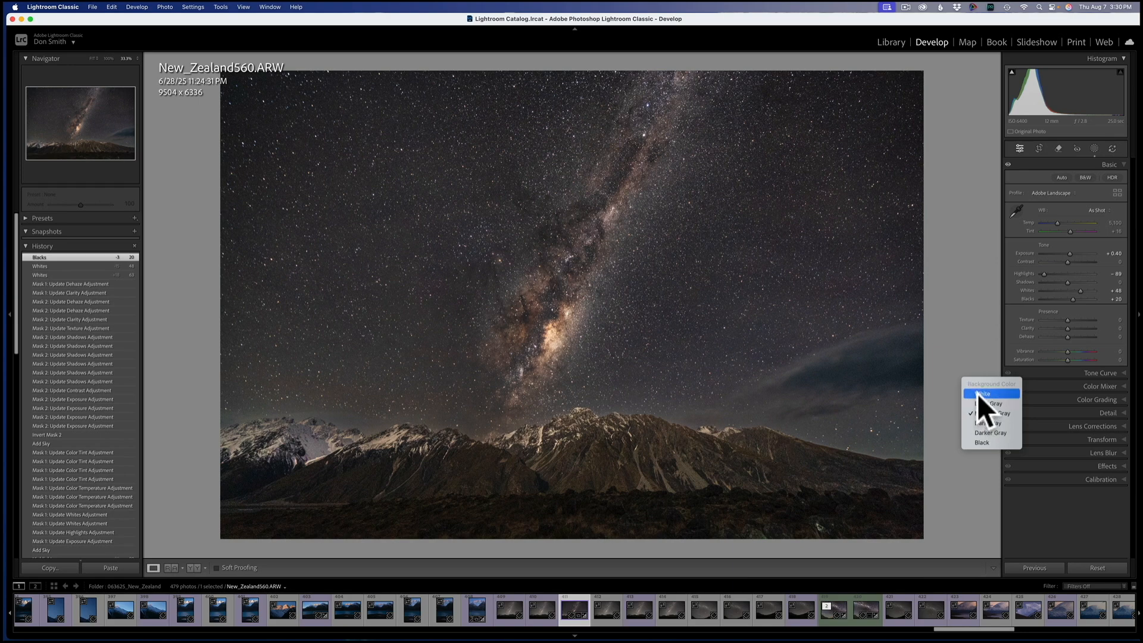
{"action": "left_click", "coordinate": [977, 394]}
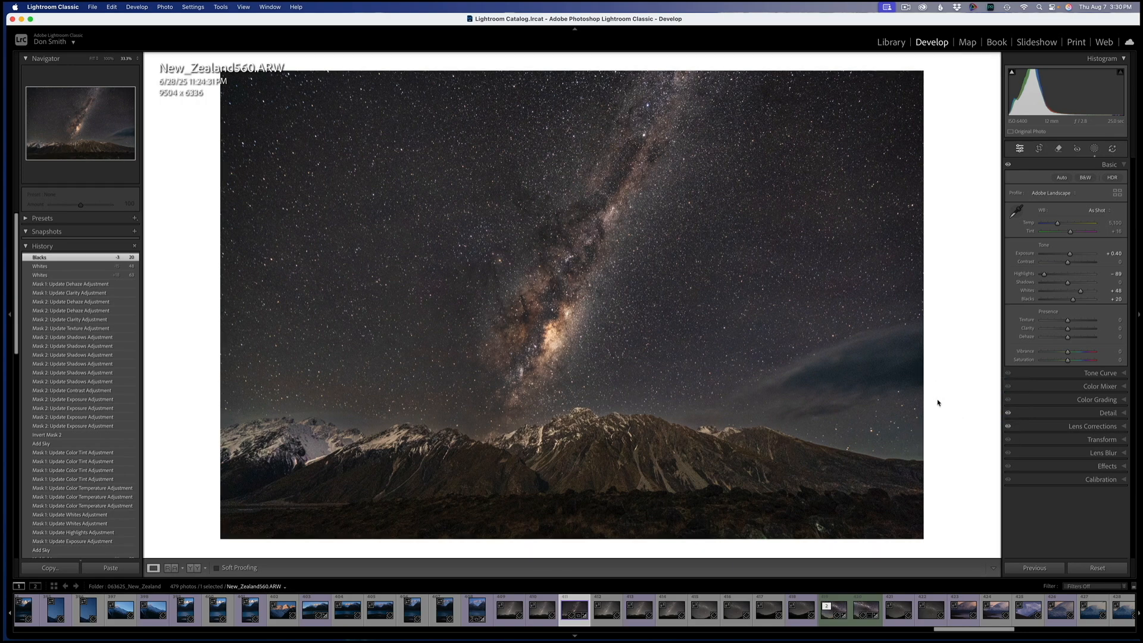
{"action": "key", "text": "super+minus"}
{"action": "key", "text": "super+minus"}
{"action": "key", "text": "super+minus"}
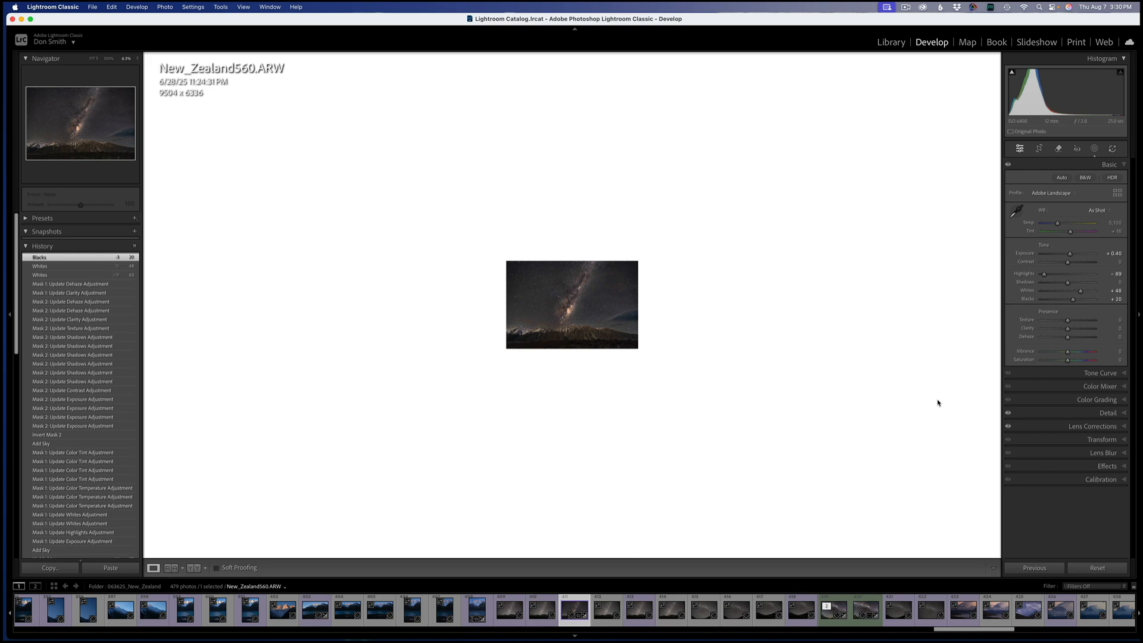
{"action": "key", "text": "super+equal"}
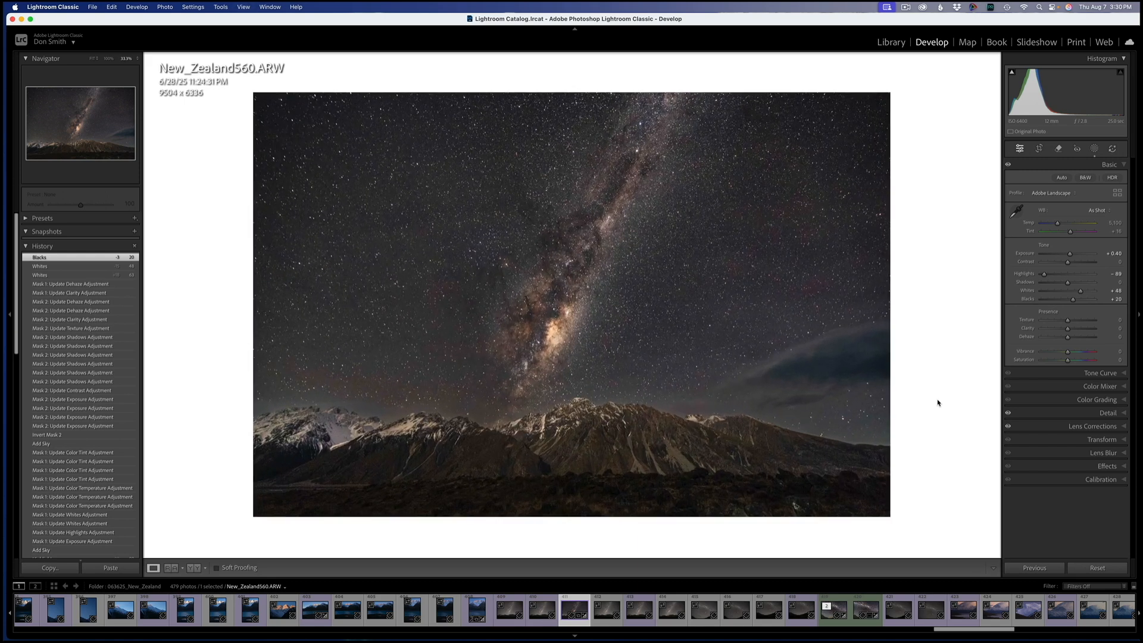
{"action": "key", "text": "super+minus"}
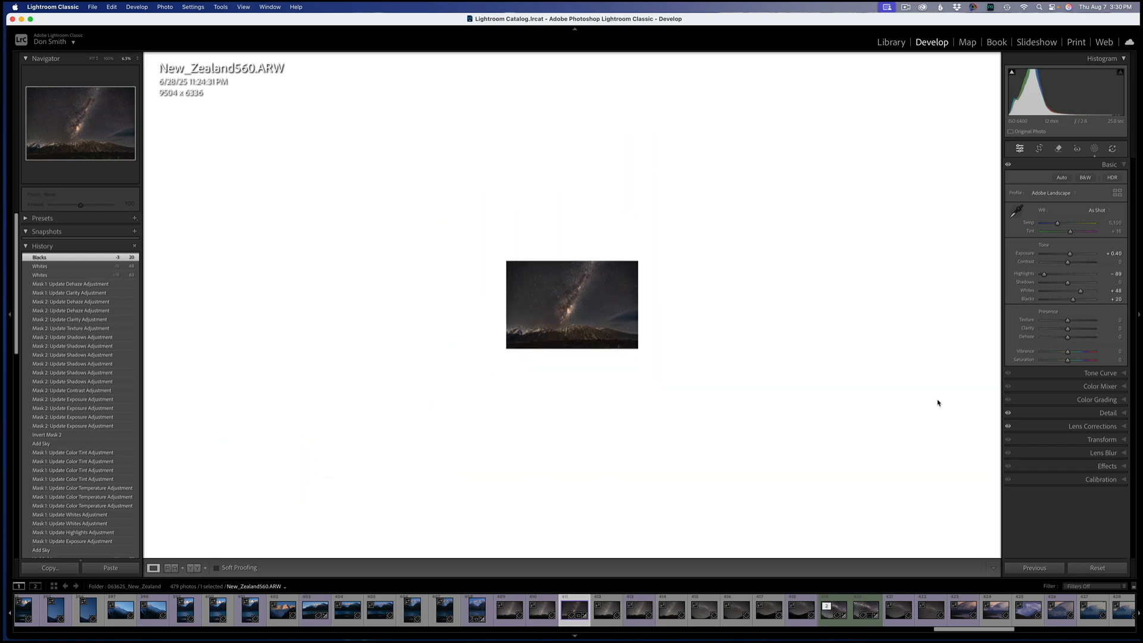
{"action": "key", "text": "super+equal"}
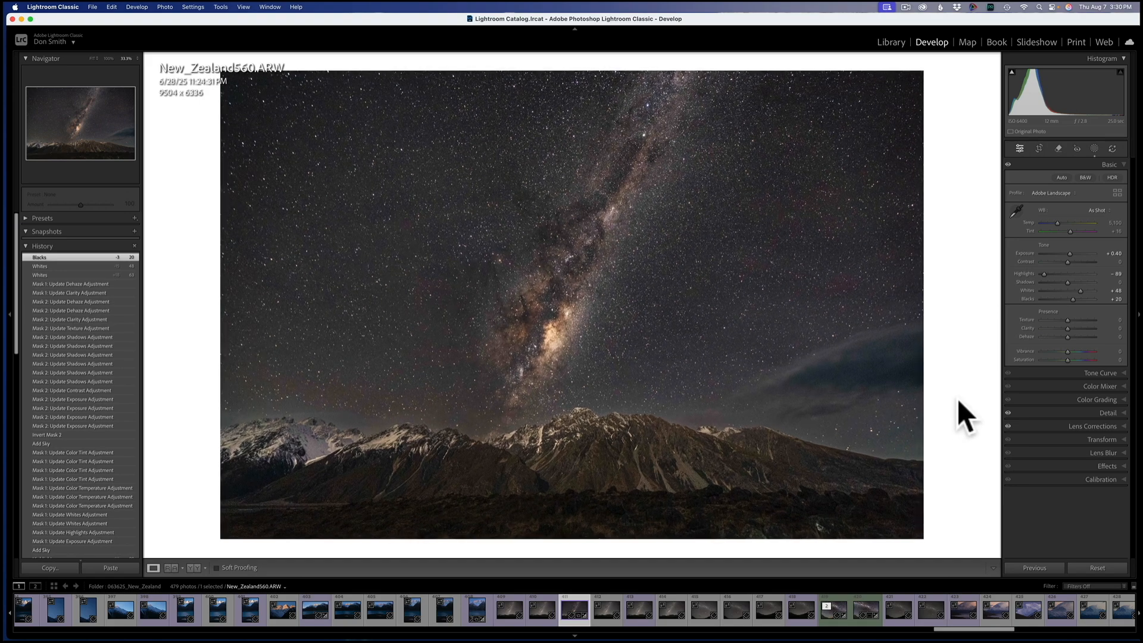
Return the background around the photo to medium gray and compare the image's brightness at thumbnail and larger sizes.
{"action": "right_click", "coordinate": [956, 399]}
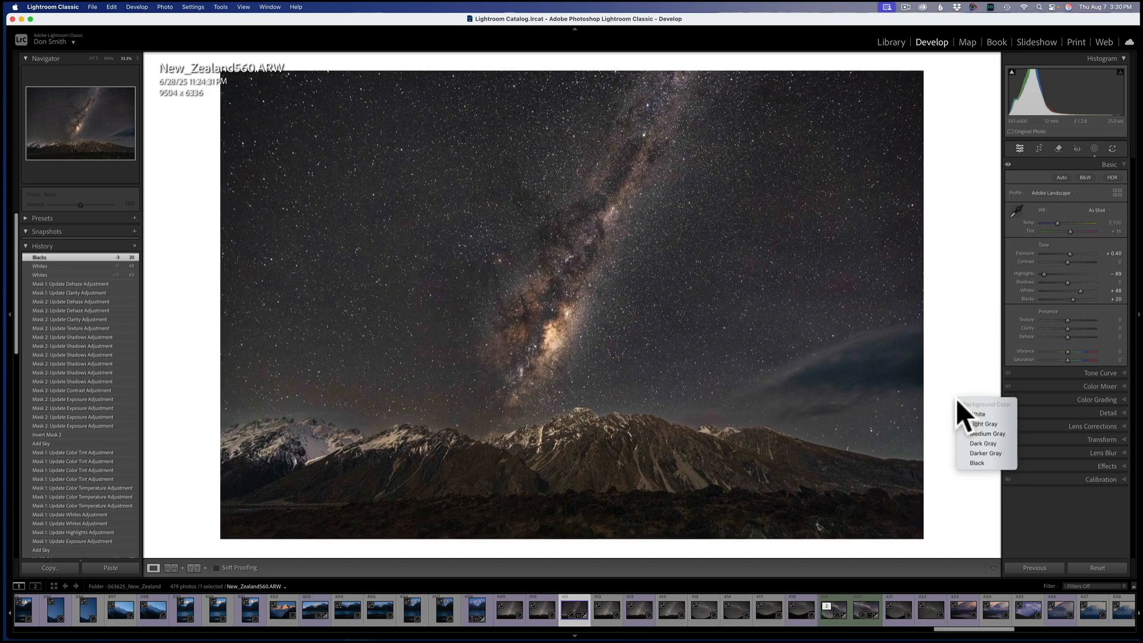
{"action": "left_click", "coordinate": [967, 431]}
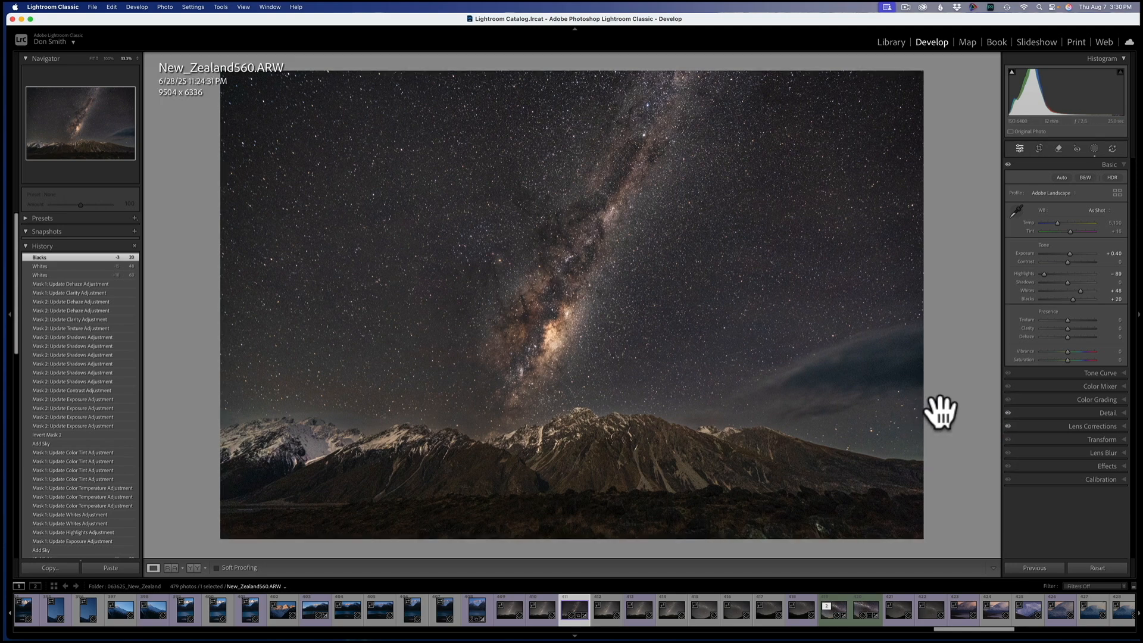
{"action": "key", "text": "super+minus"}
{"action": "key", "text": "super+minus"}
{"action": "key", "text": "super+minus"}
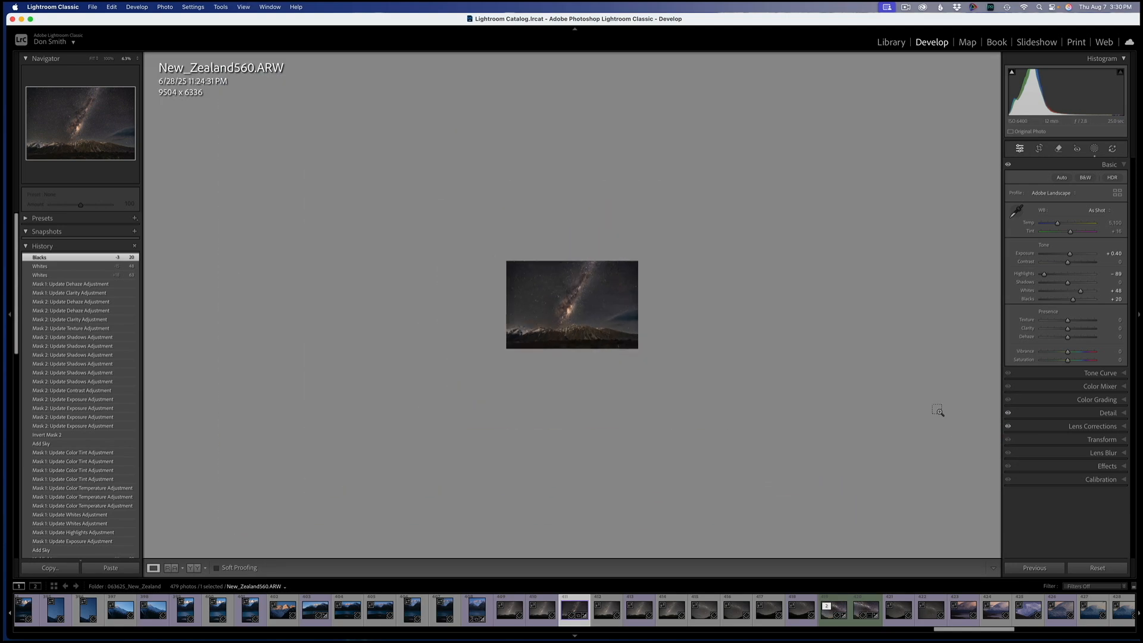
{"action": "key", "text": "super+equal"}
{"action": "key", "text": "super+equal"}
{"action": "key", "text": "super+equal"}
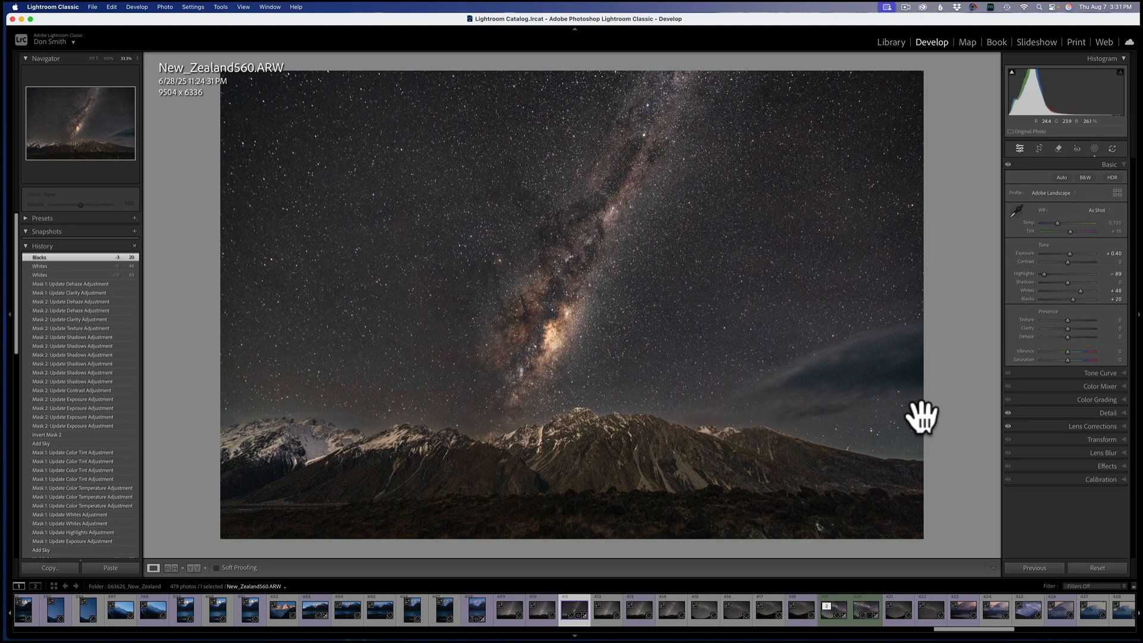
Change the background around the photo to black and judge the image's brightness at thumbnail and larger sizes.
{"action": "right_click", "coordinate": [959, 417]}
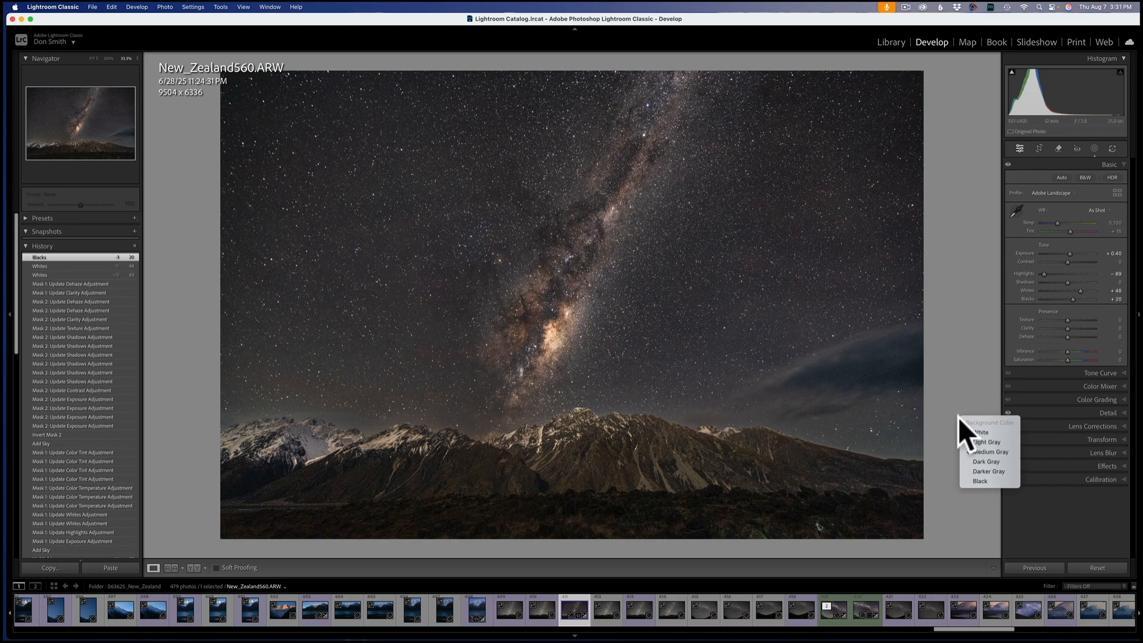
{"action": "left_click", "coordinate": [983, 480]}
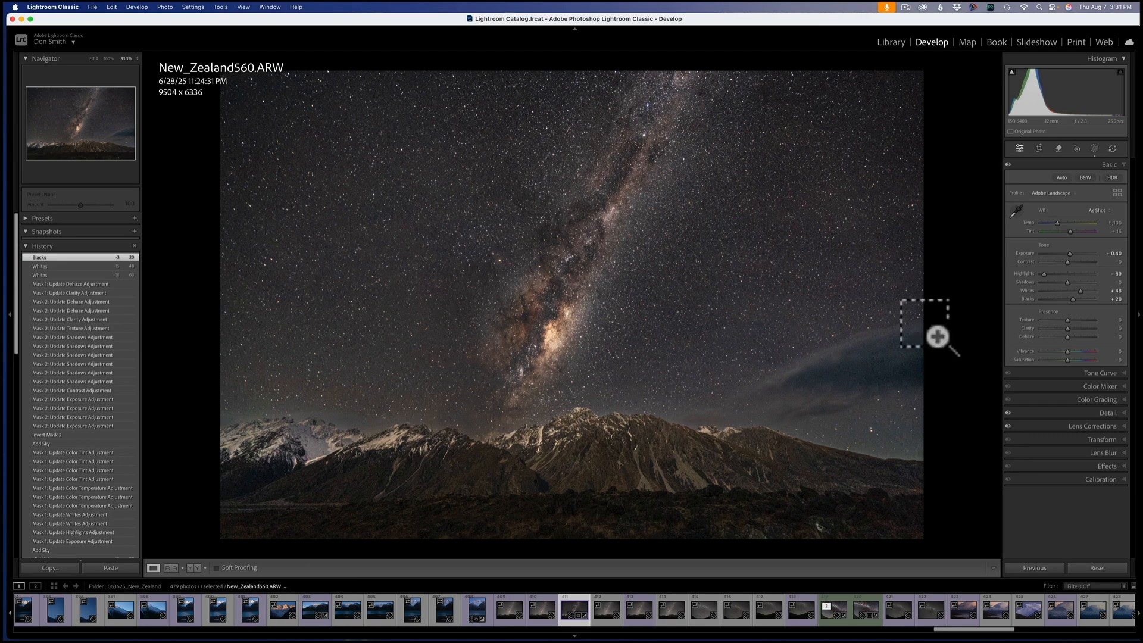
{"action": "key", "text": "super+minus"}
{"action": "key", "text": "super+minus"}
{"action": "key", "text": "super+minus"}
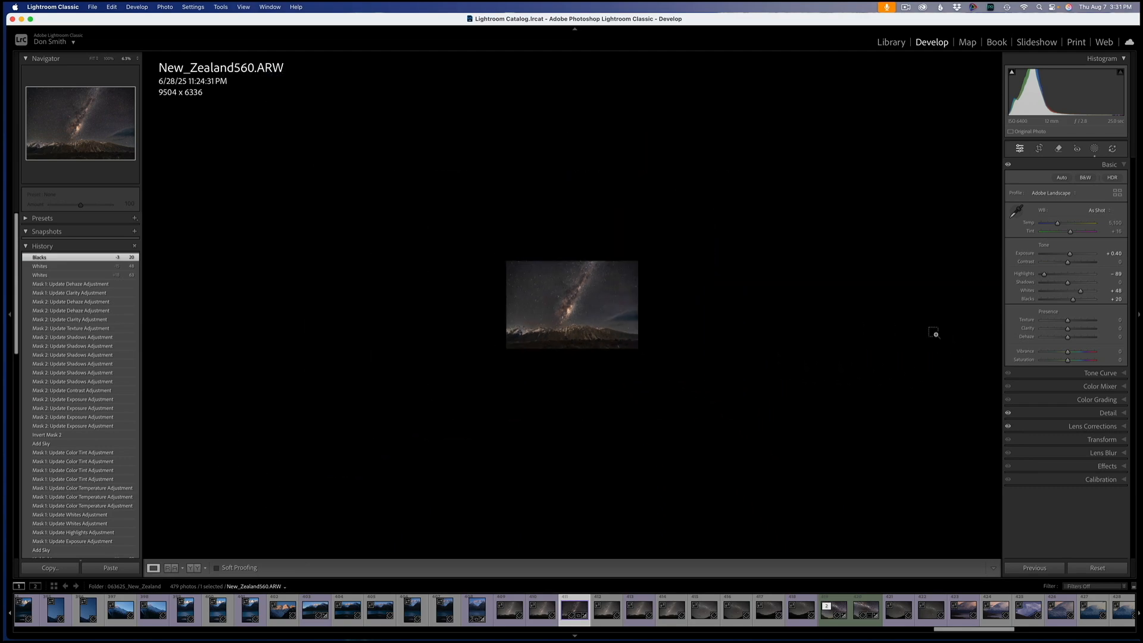
{"action": "key", "text": "super+equal"}
{"action": "key", "text": "super+equal"}
{"action": "key", "text": "super+equal"}
{"action": "key", "text": "super+equal"}
{"action": "key", "text": "super+equal"}
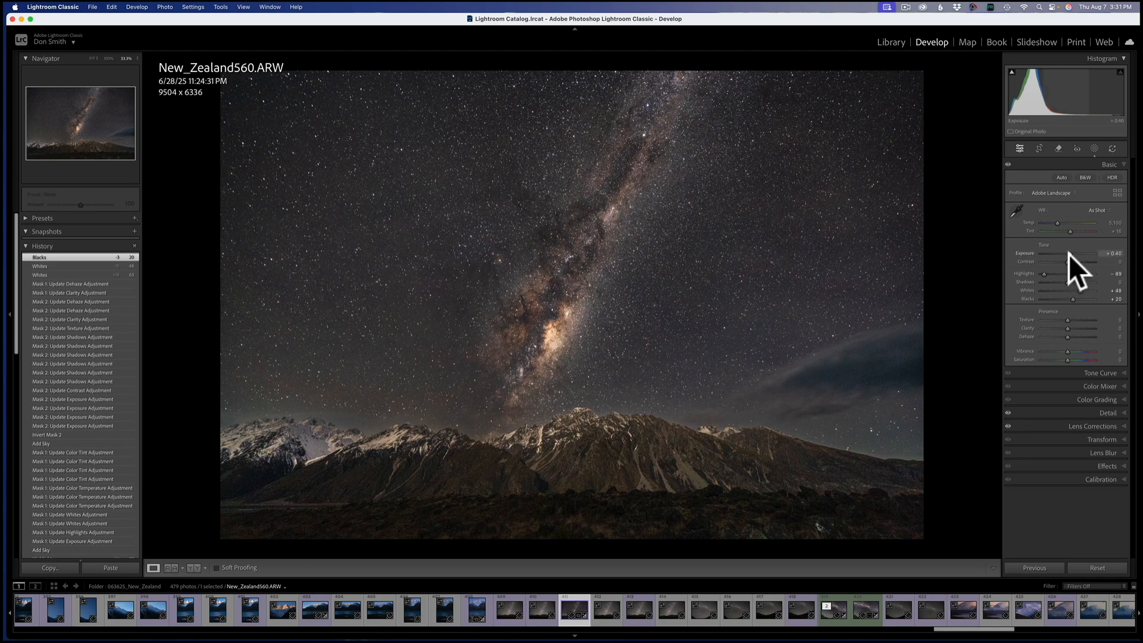
Set the overall Exposure to 0.65 and change the background around the photo to white.
{"action": "left_click_drag", "start_coordinate": [1068, 253], "coordinate": [1070, 253]}
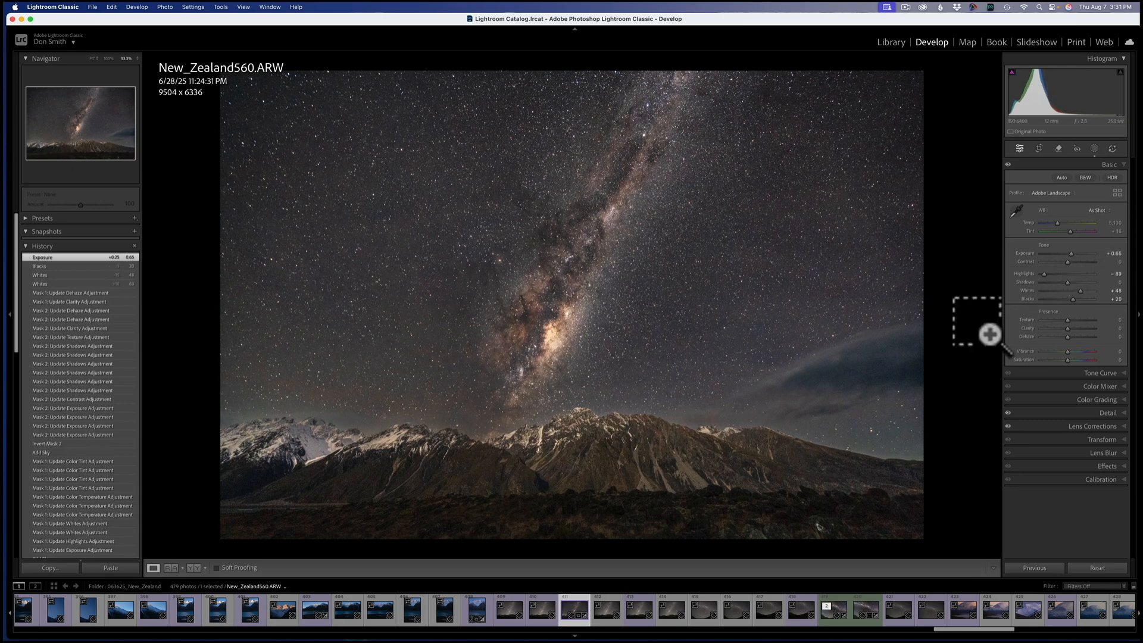
{"action": "key", "text": "super+minus"}
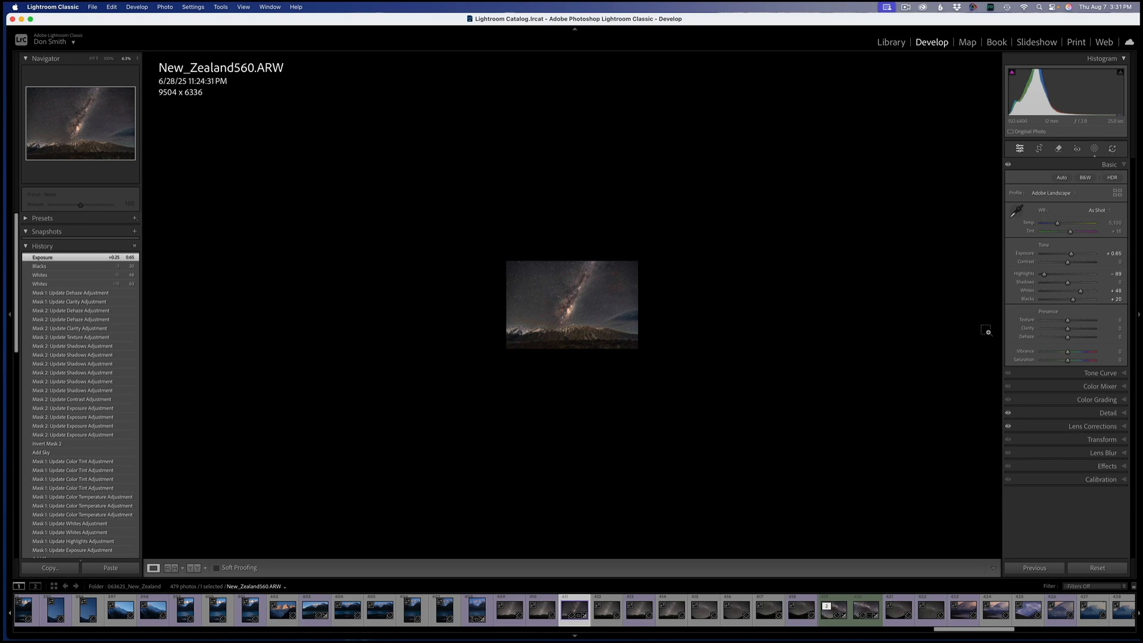
{"action": "key", "text": "super+equal"}
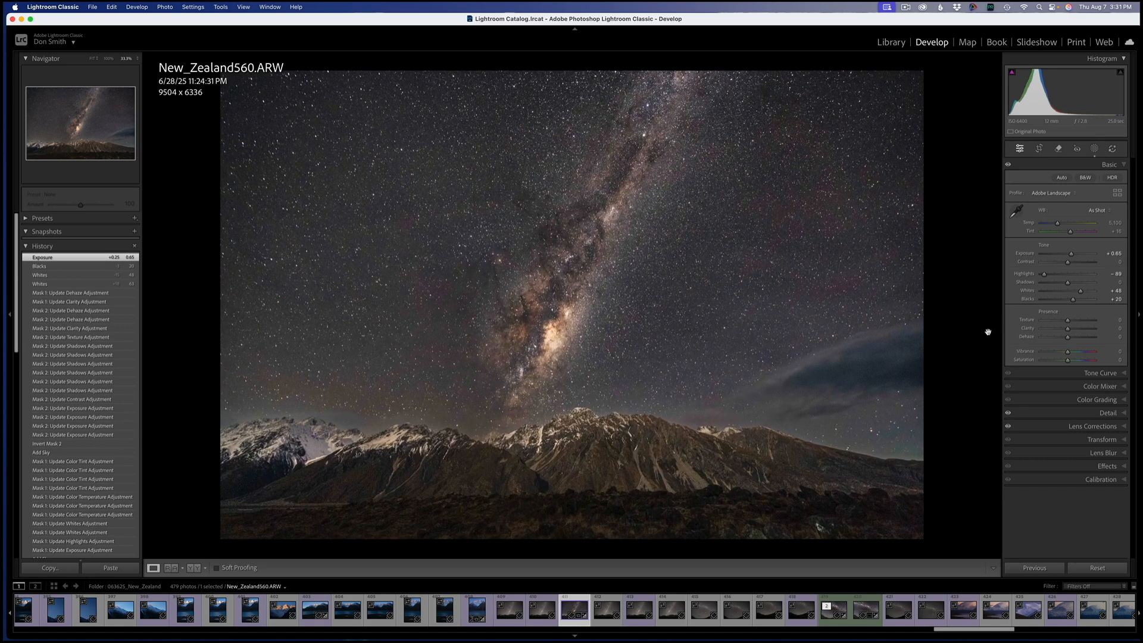
{"action": "right_click", "coordinate": [973, 332]}
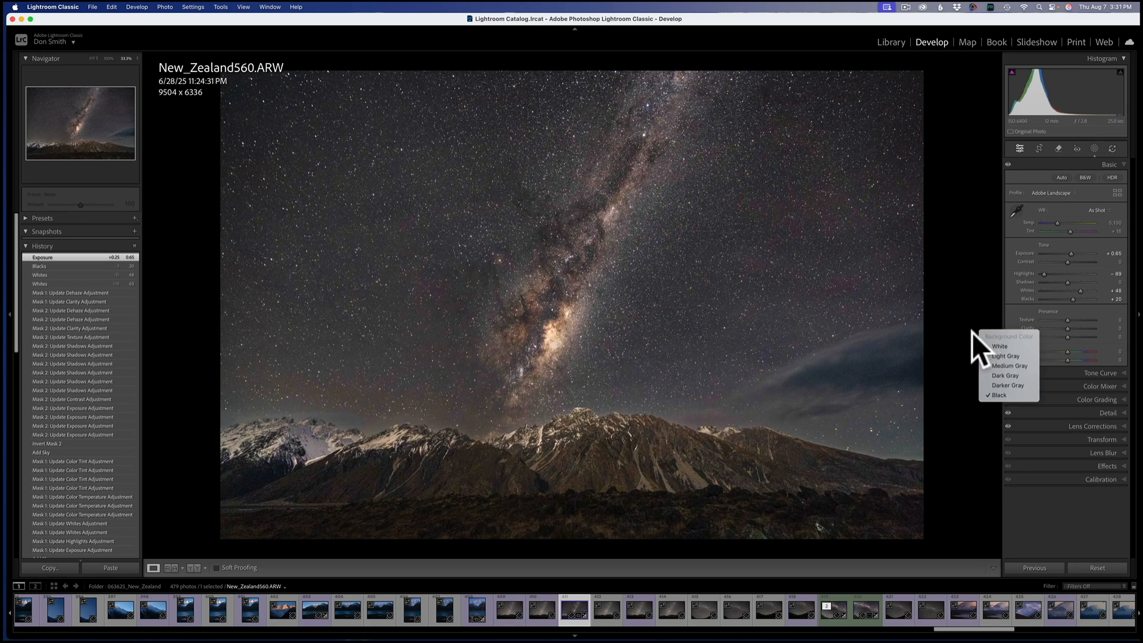
{"action": "left_click", "coordinate": [1010, 347]}
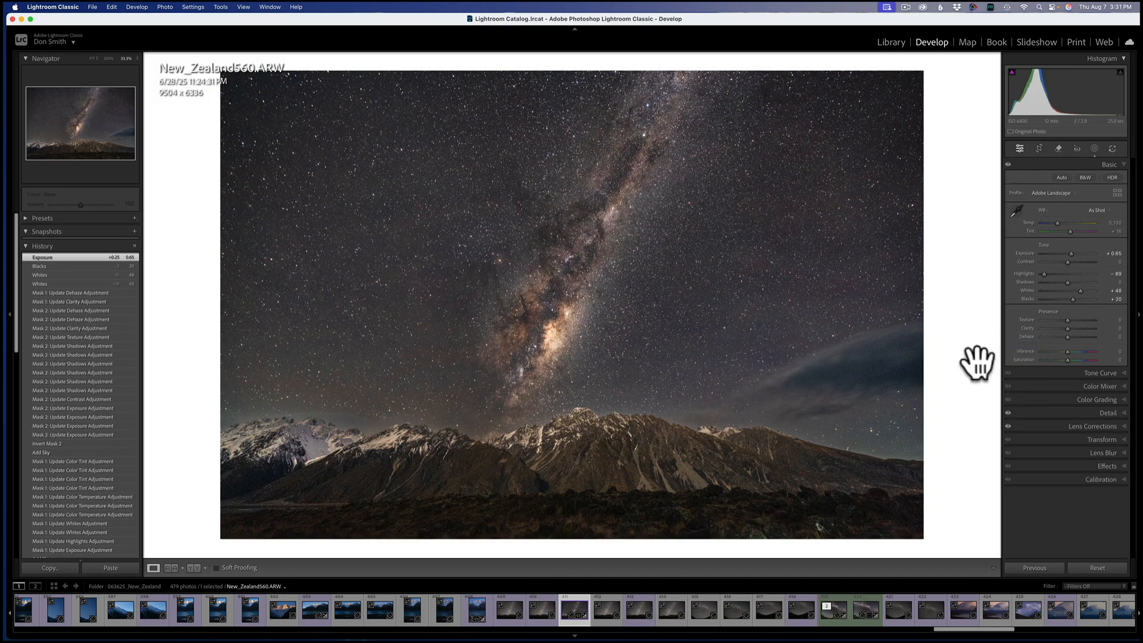